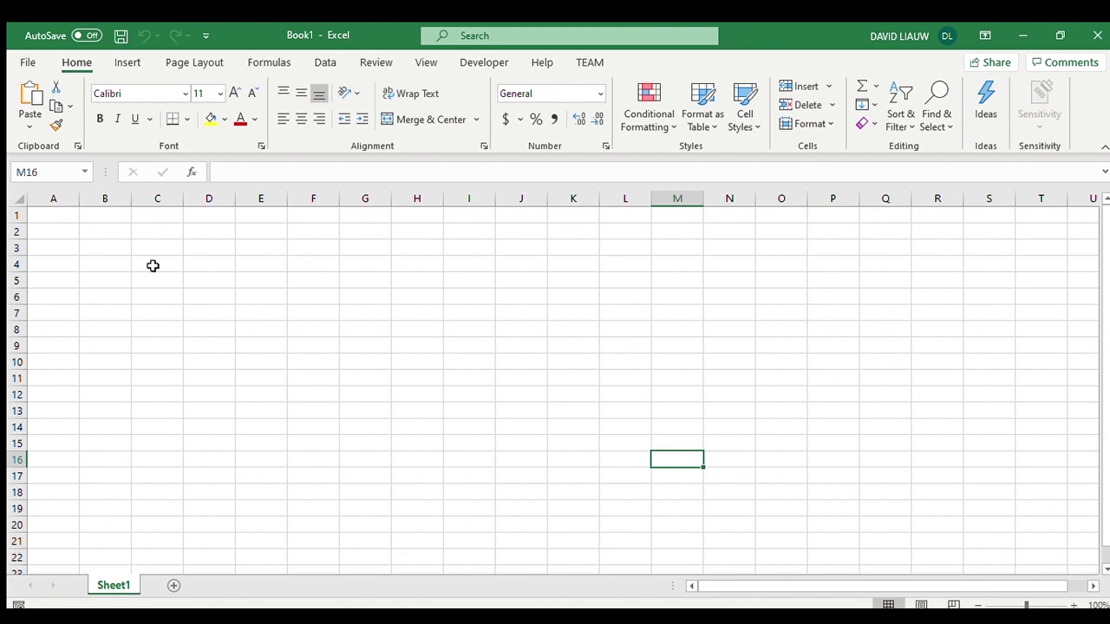
- Fill A1:J10 with random integers using the formula =RANDBETWEEN(0,255)
click(70, 216)
text(=)
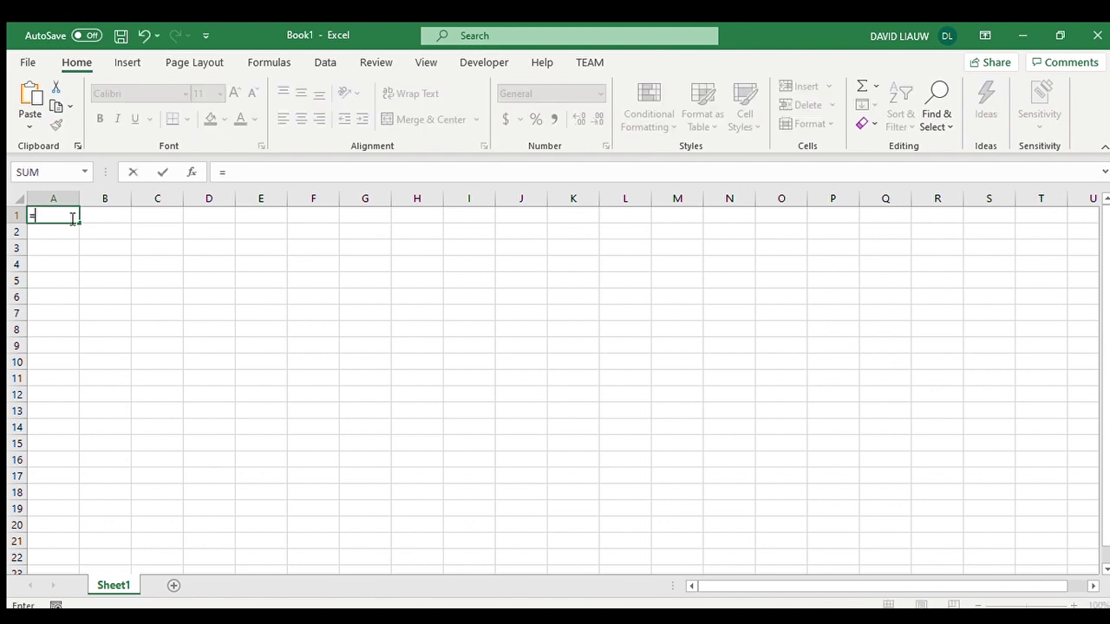
text(randb)
key(Tab)
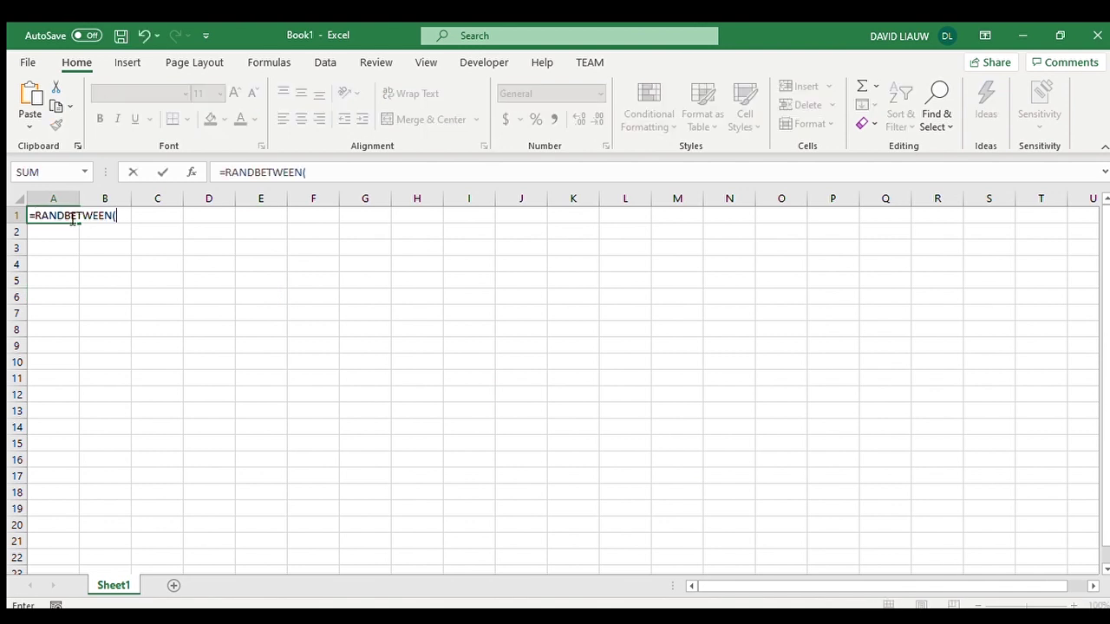
text(0,255))
key(Return)
click(71, 217)
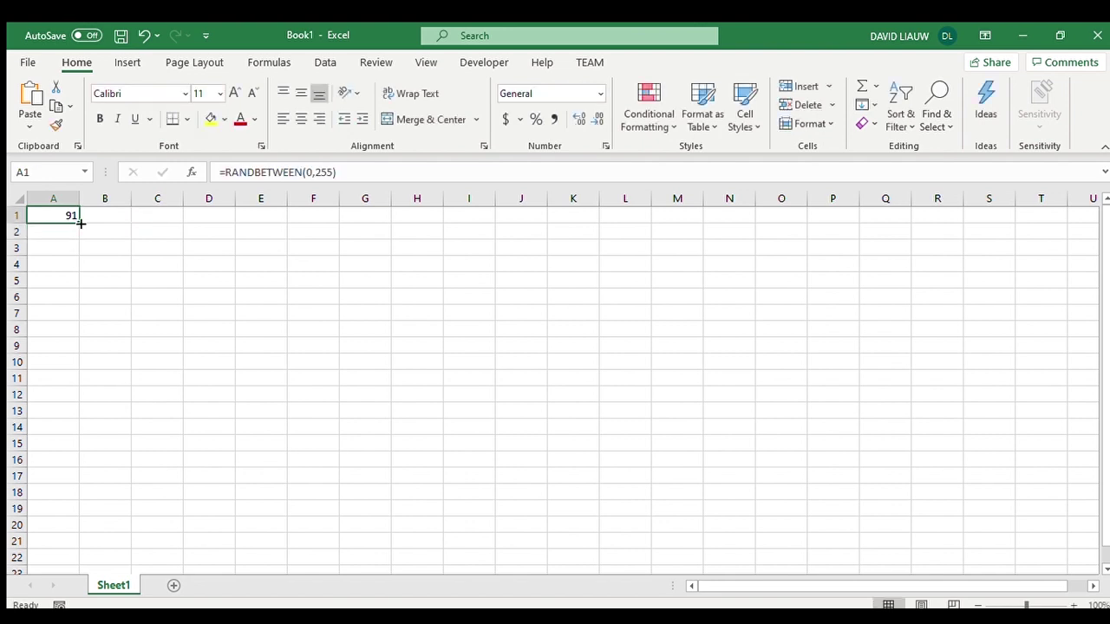
drag(78, 222, 531, 377)
- Narrow columns A to J equally and center the numbers in A1:J10 horizontally and vertically
drag(72, 200, 527, 198)
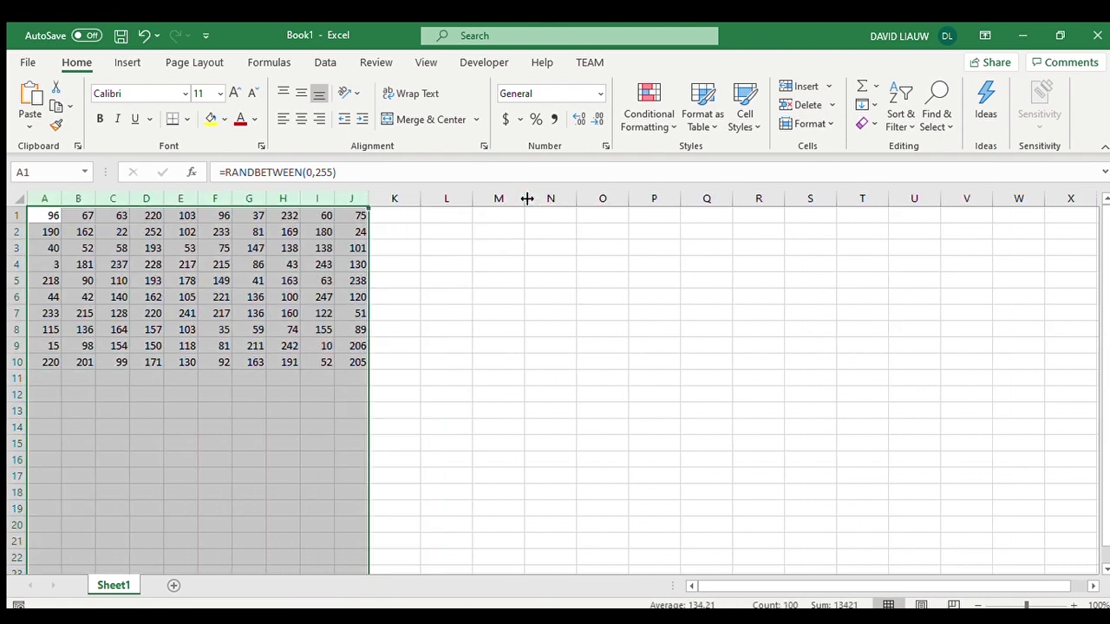
drag(48, 215, 362, 359)
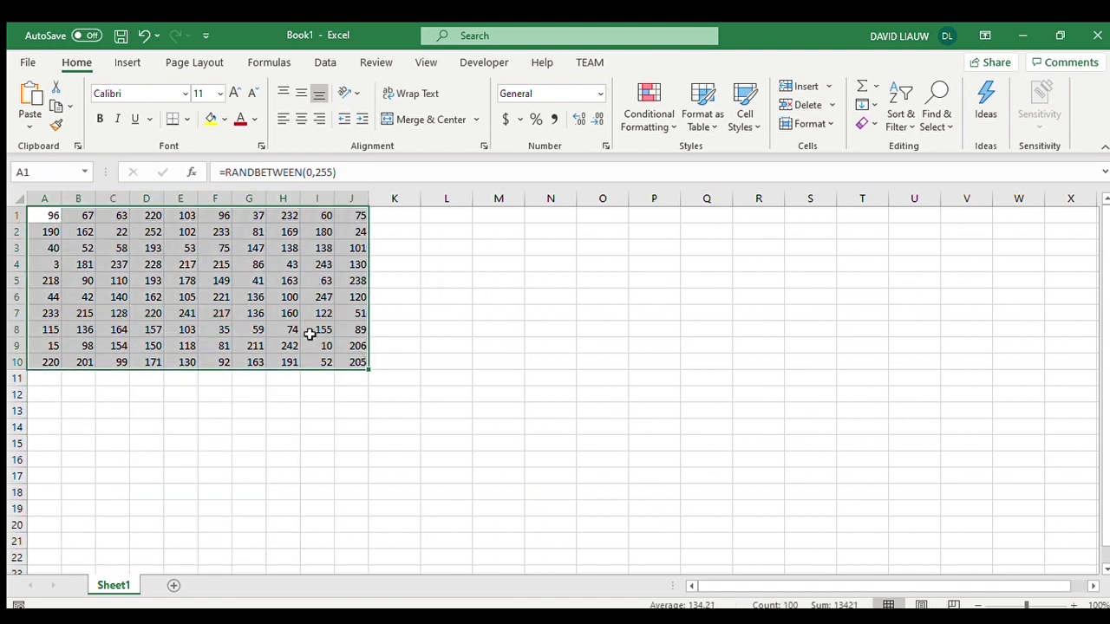
click(301, 119)
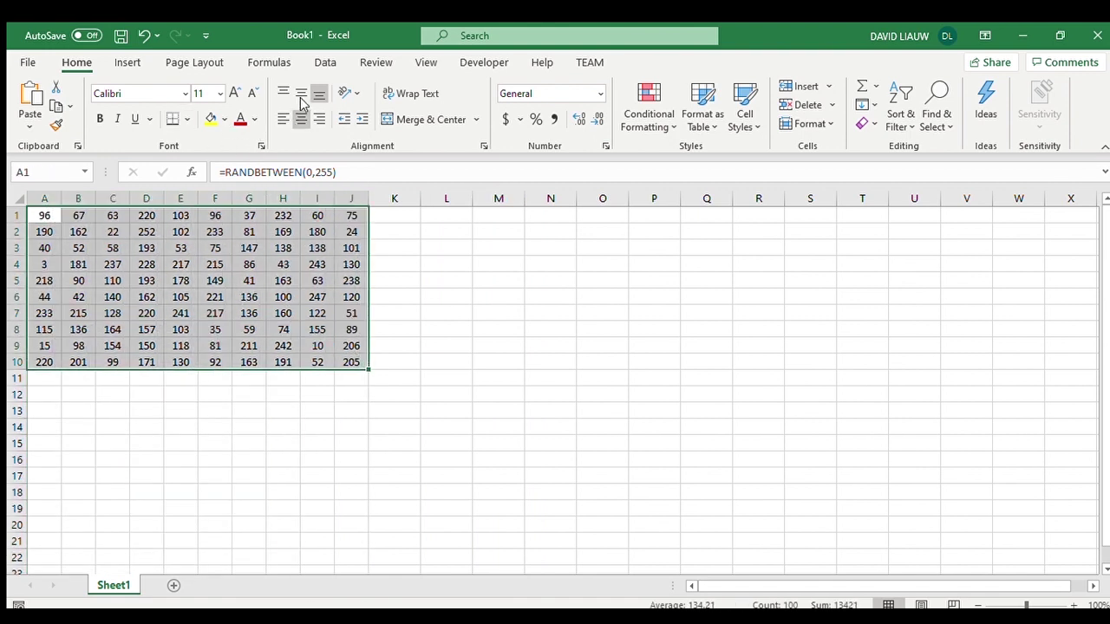
- Format the numbers in A1:J10 as bold at font size 16
click(234, 93)
click(234, 93)
click(235, 93)
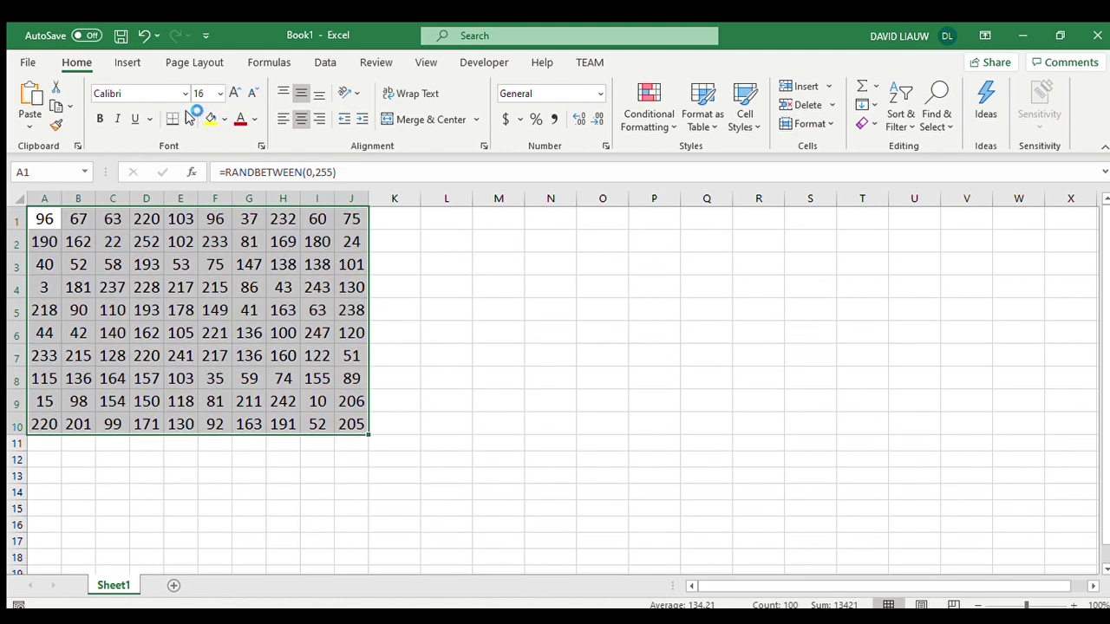
click(99, 118)
- Widen columns A to J equally and apply all borders to A1:J10
drag(45, 200, 490, 201)
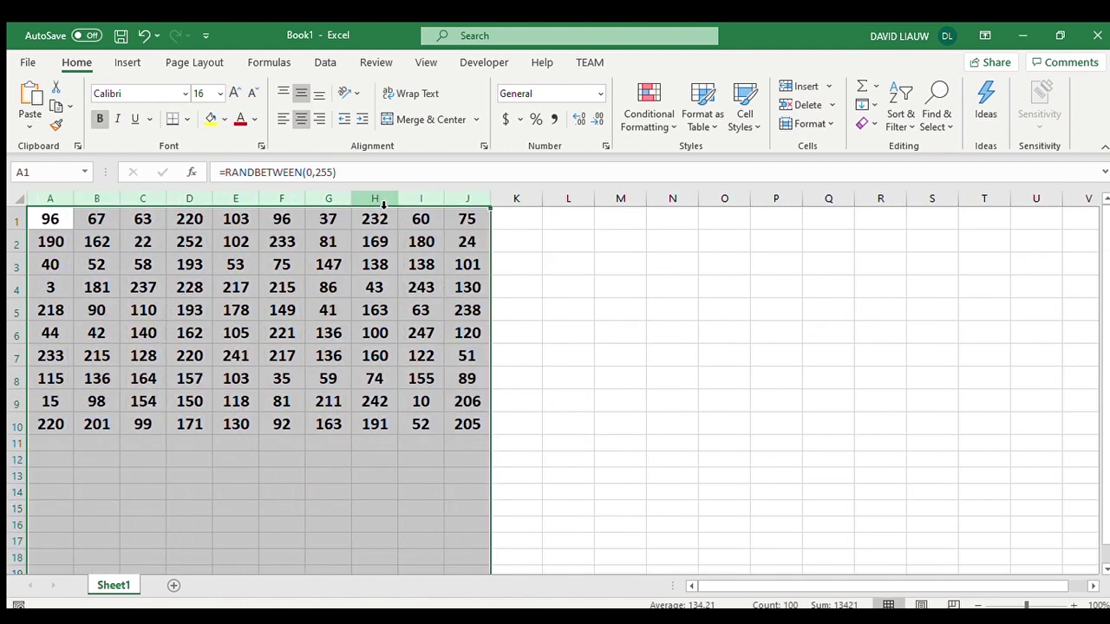
drag(52, 218, 463, 423)
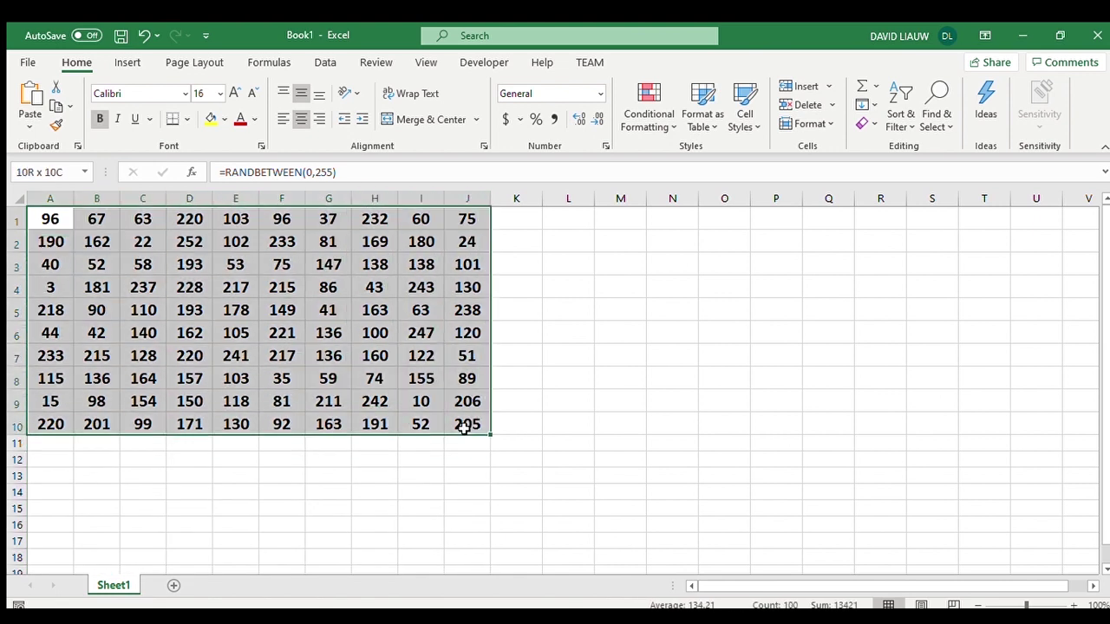
click(184, 119)
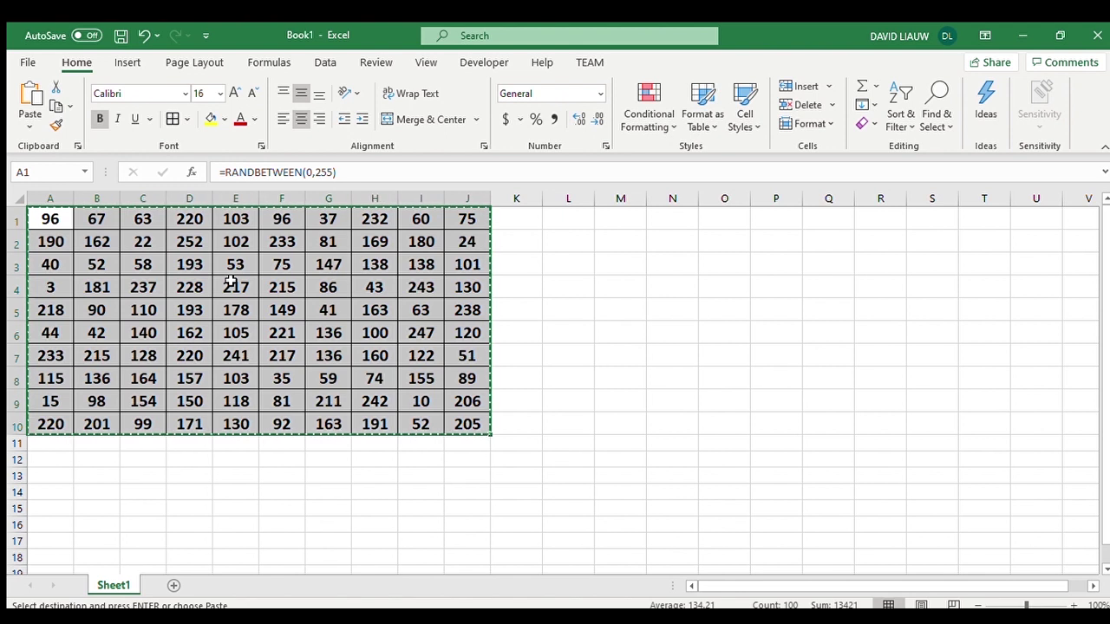
- Replace the random formulas in A1:J10 with their values by copying and pasting the range over itself
key(ctrl+c)
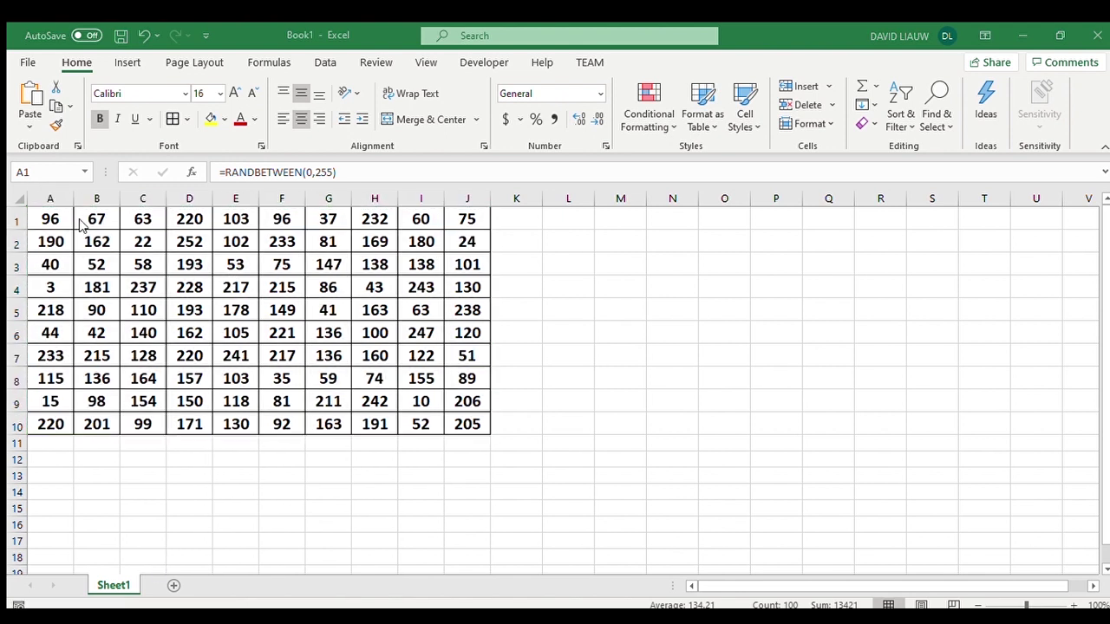
key(ctrl+a)
key(ctrl+v)
key(ctrl+v)
click(634, 383)
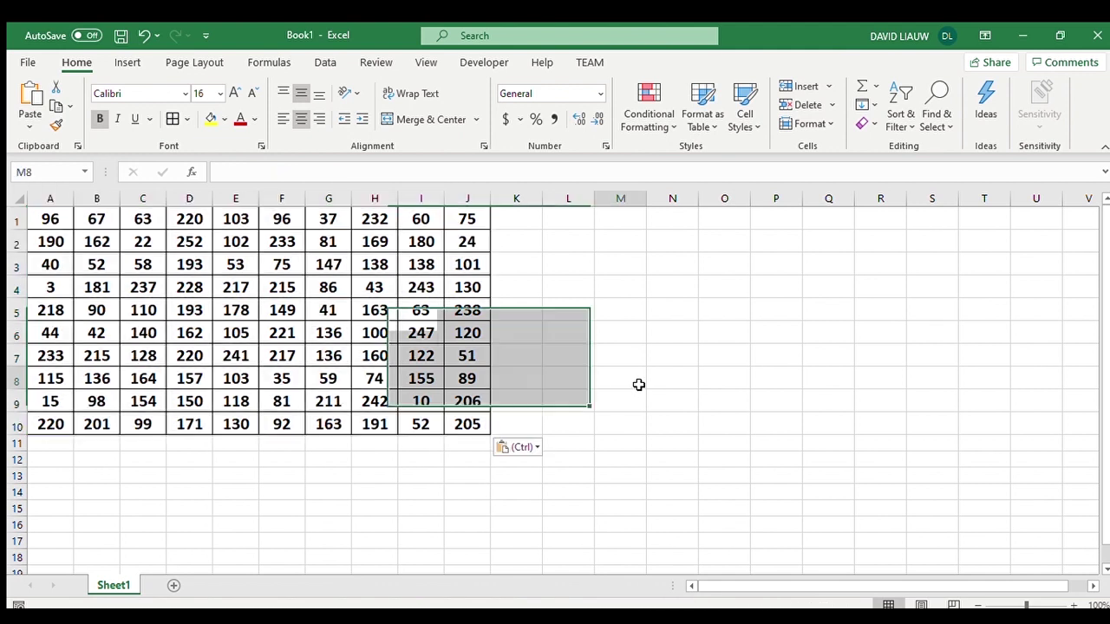
- Copy the table A1:J10 to L1 and clear the copied numbers, keeping an empty bordered grid
drag(52, 219, 448, 425)
key(ctrl+c)
click(568, 222)
key(ctrl+v)
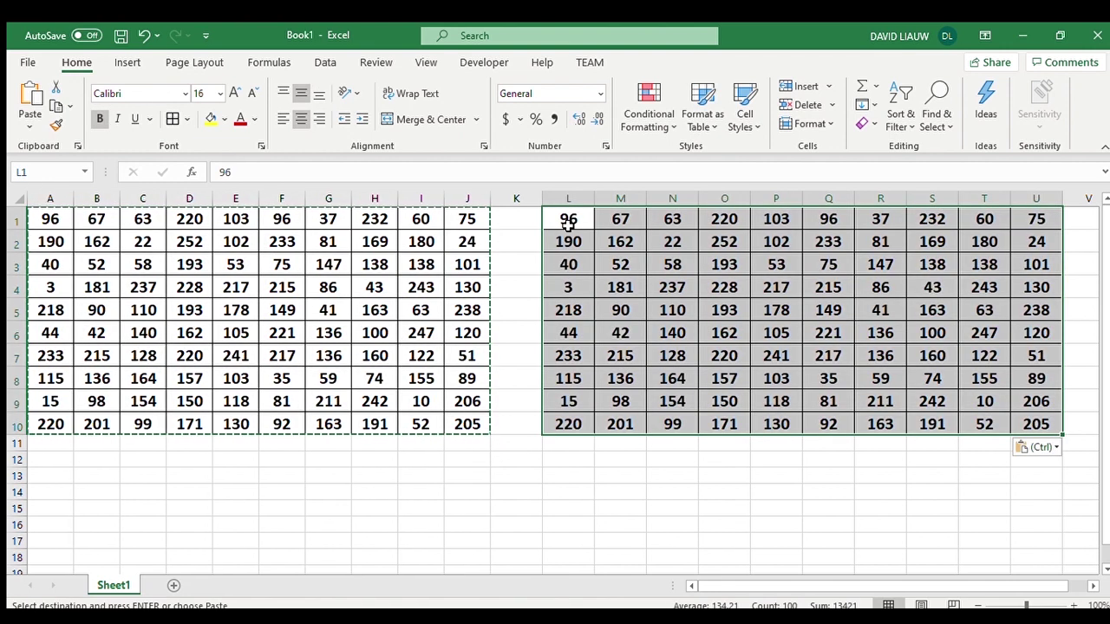
key(Delete)
- Merge and center A11:J11 below the number table and enter the label "Citra Asal"
drag(44, 440, 460, 443)
click(411, 120)
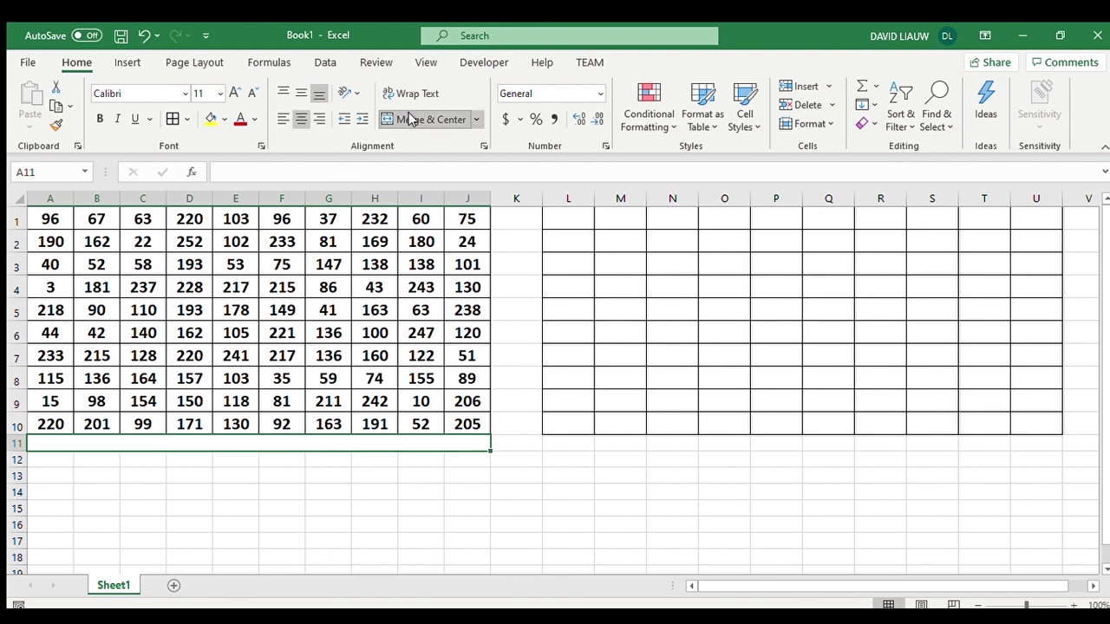
text(Citra A)
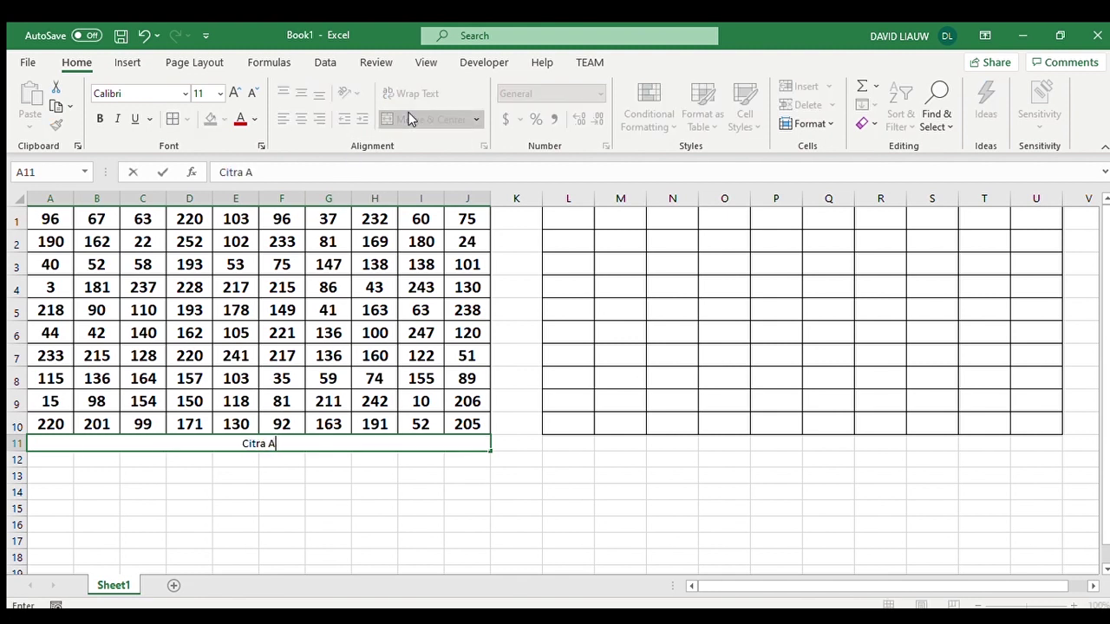
text(sal)
key(Return)
double_click(426, 448)
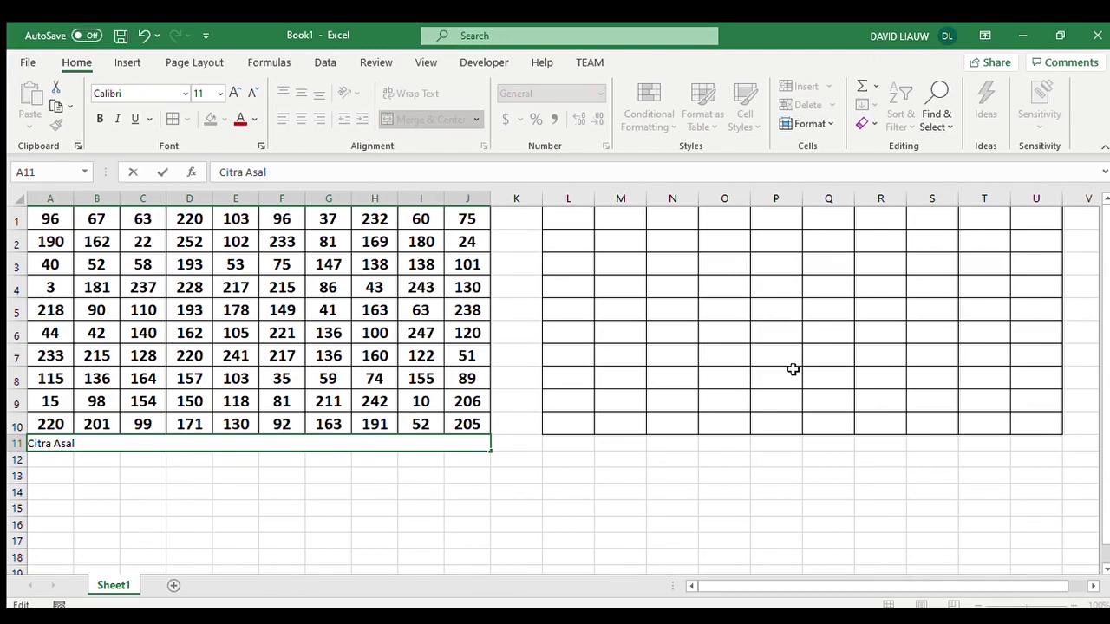
key(Escape)
key(Return)
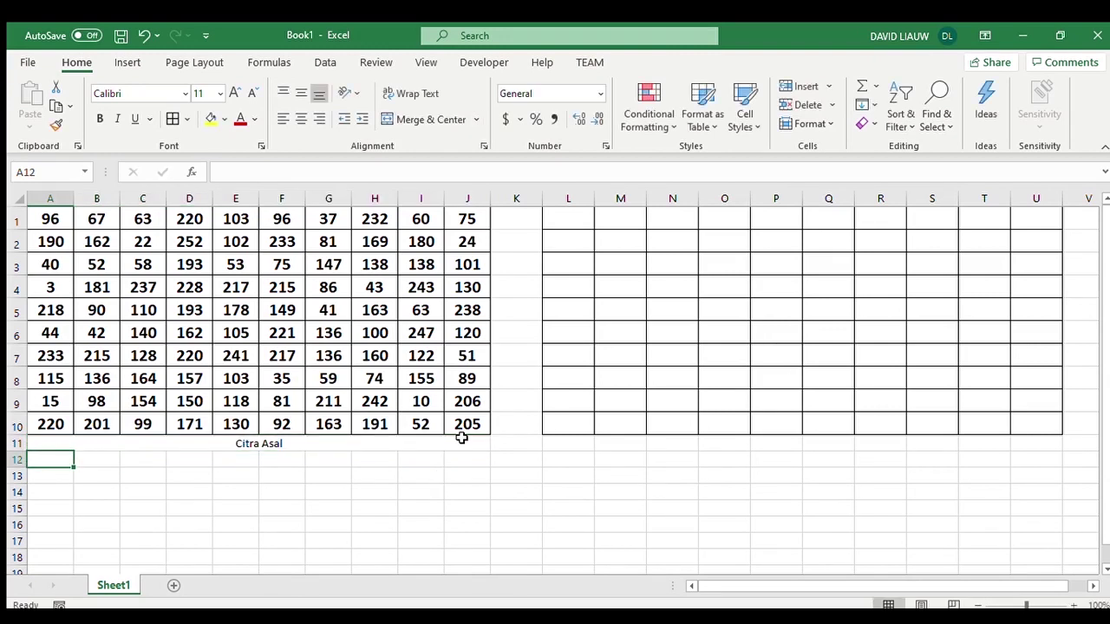
- Format the "Citra Asal" label as bold at font size 14
click(461, 439)
click(101, 118)
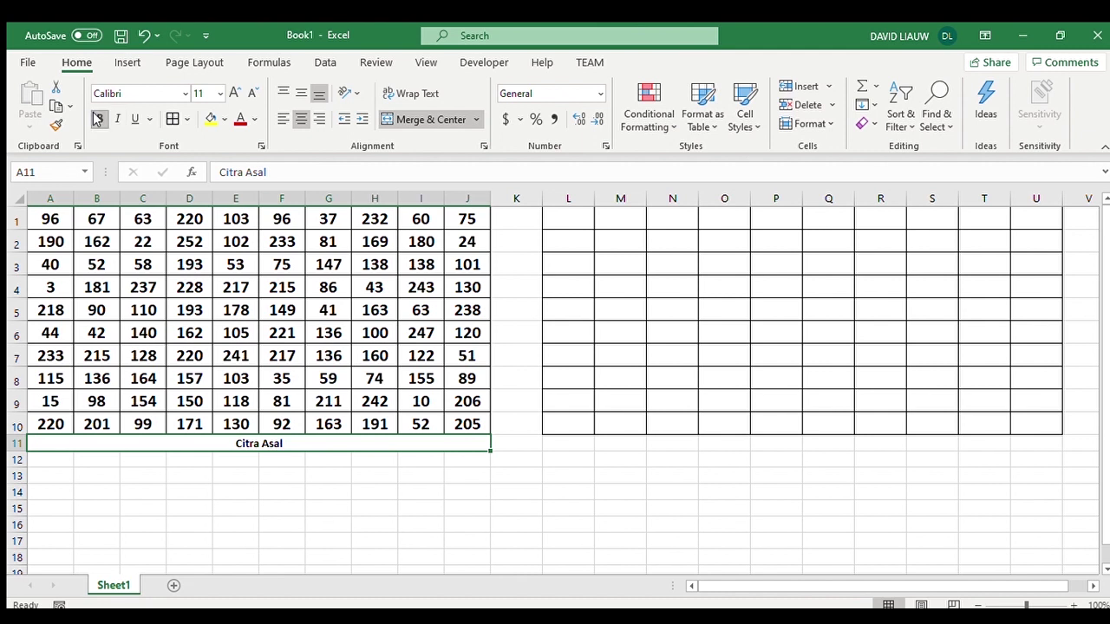
click(236, 92)
click(236, 92)
- Copy the "Citra Asal" label to L11 below the empty grid and change its text to "Citra Hasil Filtering"
key(ctrl+c)
click(568, 450)
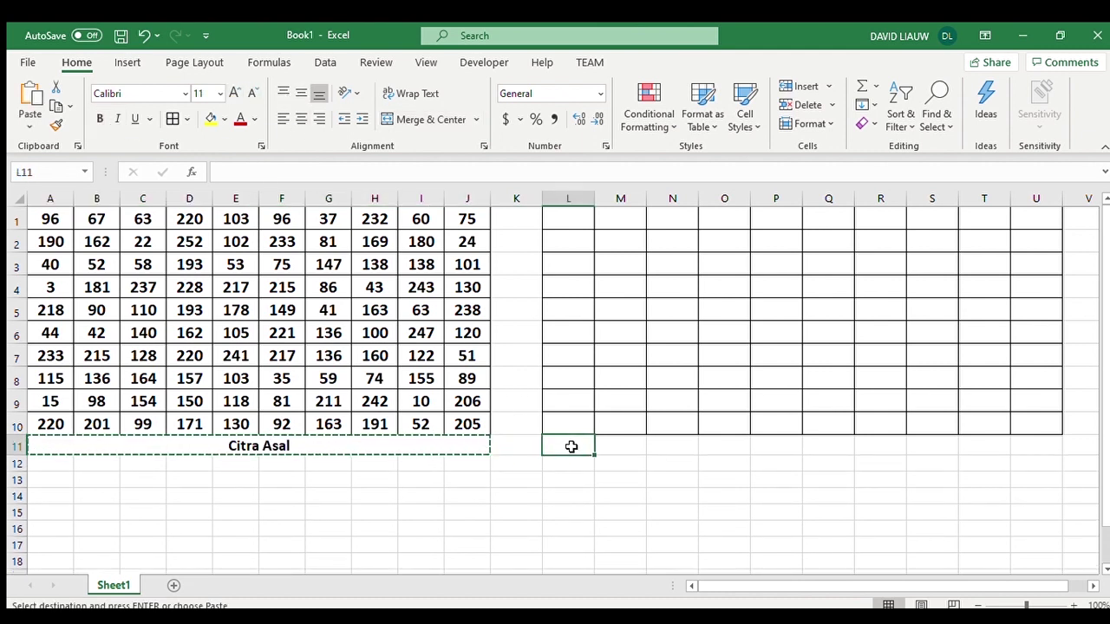
key(ctrl+v)
double_click(810, 448)
key(BackSpace)
key(BackSpace)
key(BackSpace)
key(BackSpace)
key(BackSpace)
text(Hasil Filtering)
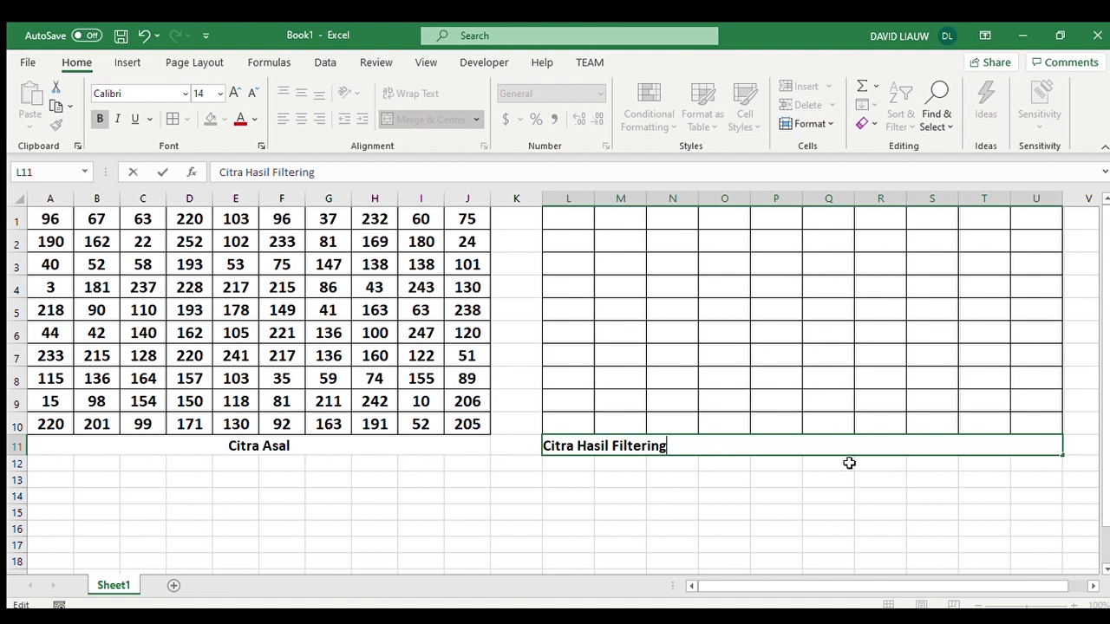
key(Return)
click(869, 448)
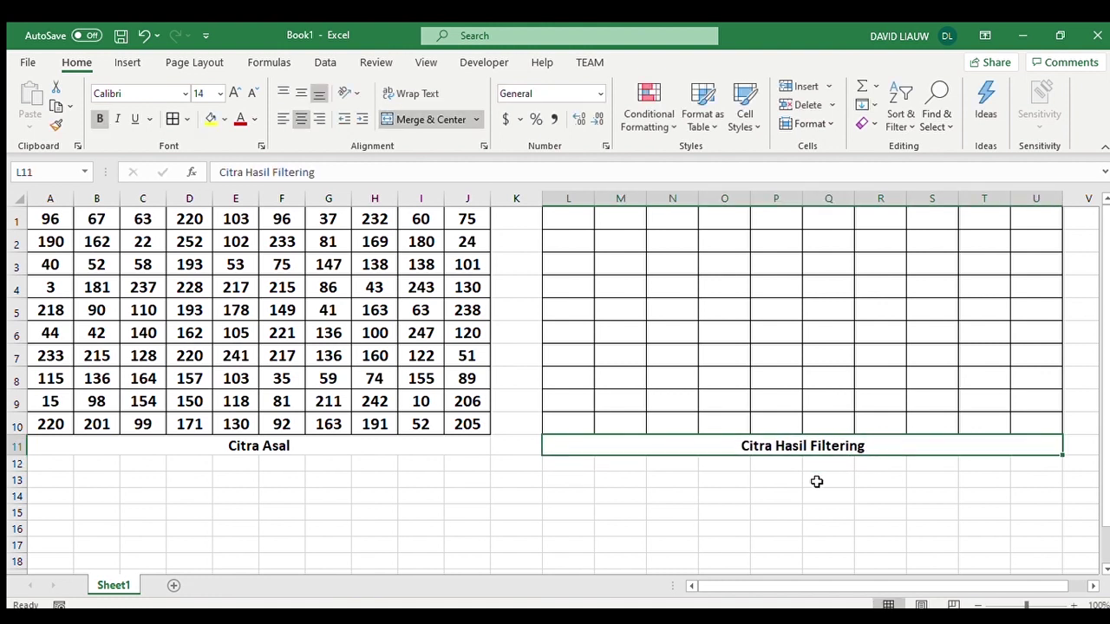
- Highlight the 3×3 block A1:C3 of the original image table with yellow fill
click(41, 220)
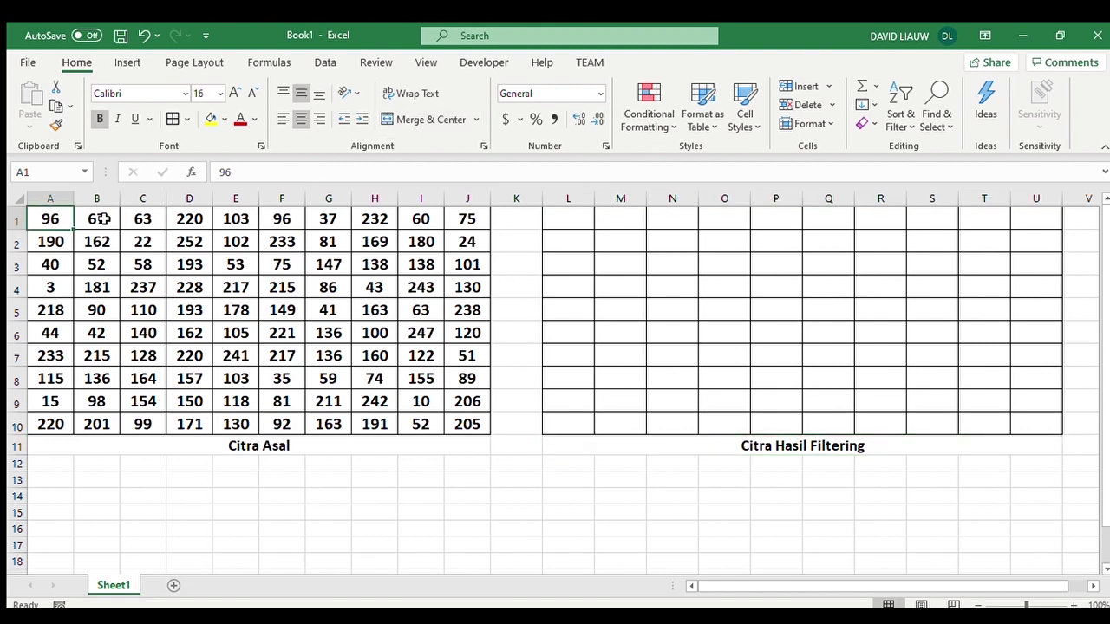
drag(69, 224, 131, 263)
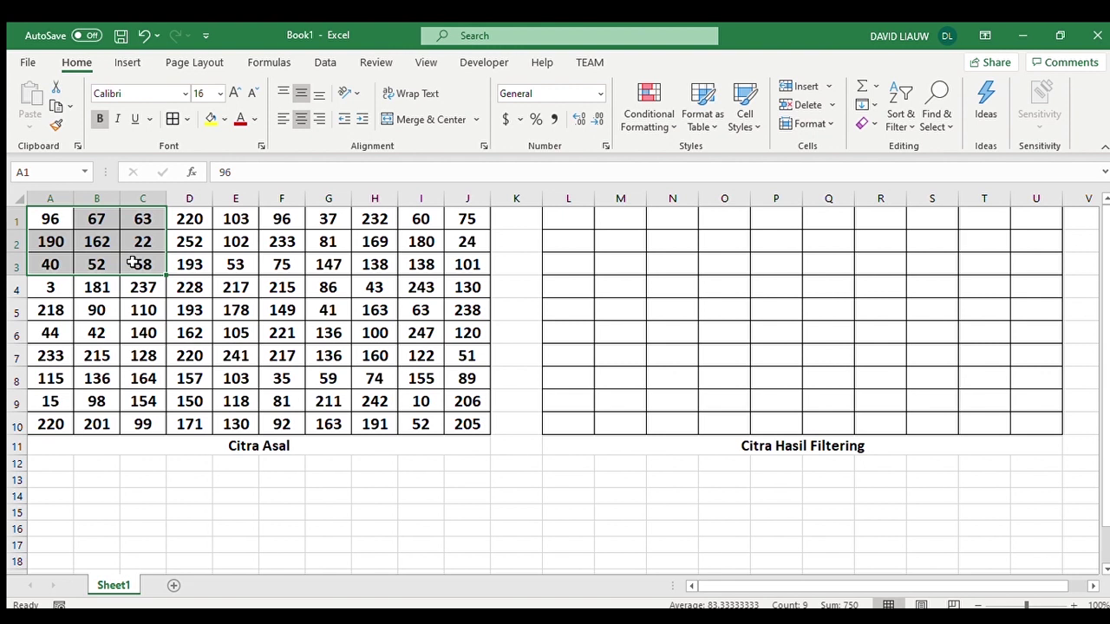
click(143, 309)
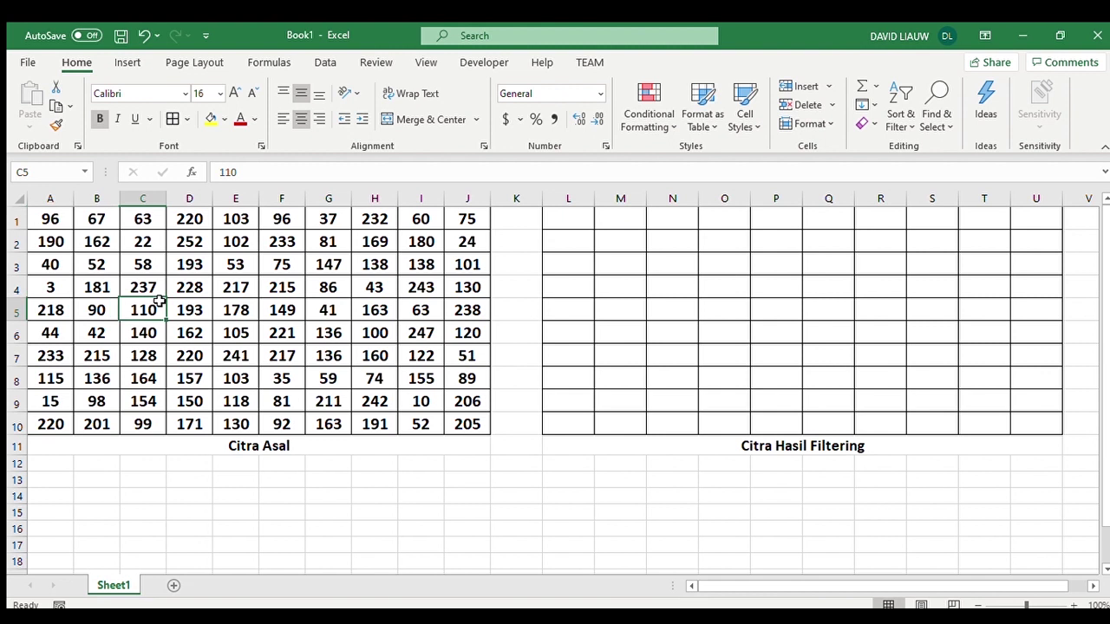
drag(42, 218, 137, 265)
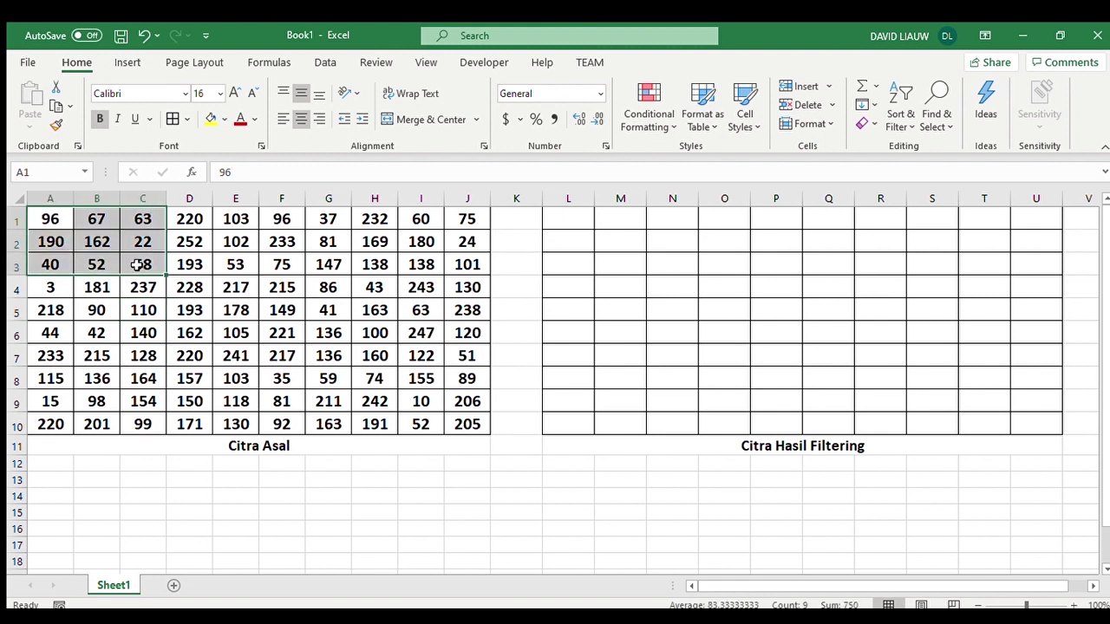
click(211, 120)
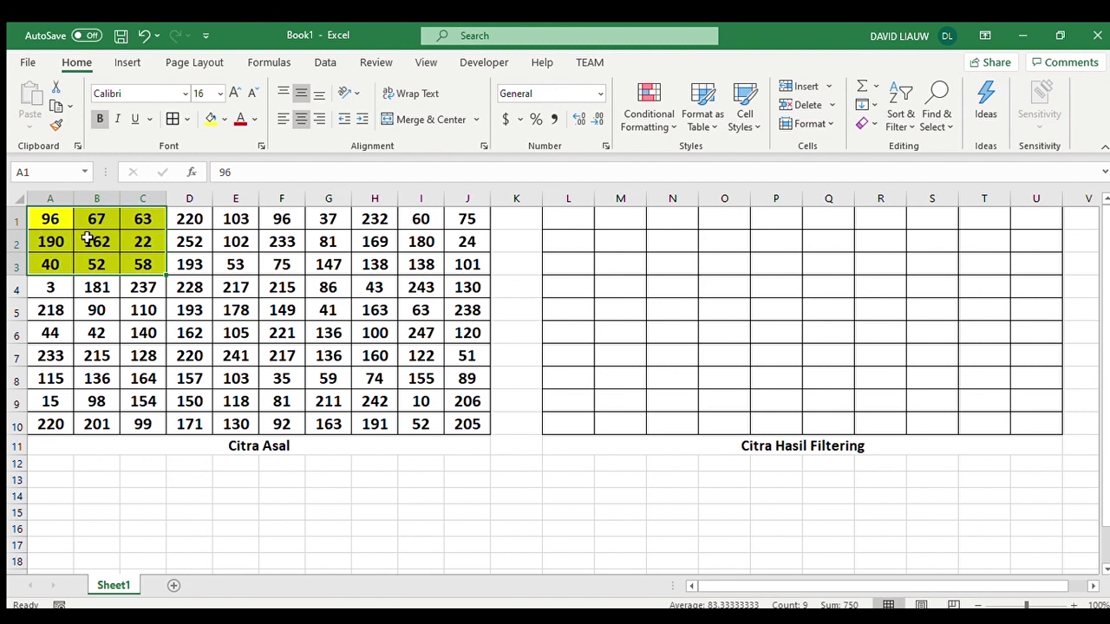
- Fill cell M2 of the filtering result grid with yellow, matching the center B2 of the highlighted block
drag(53, 217, 141, 269)
click(96, 242)
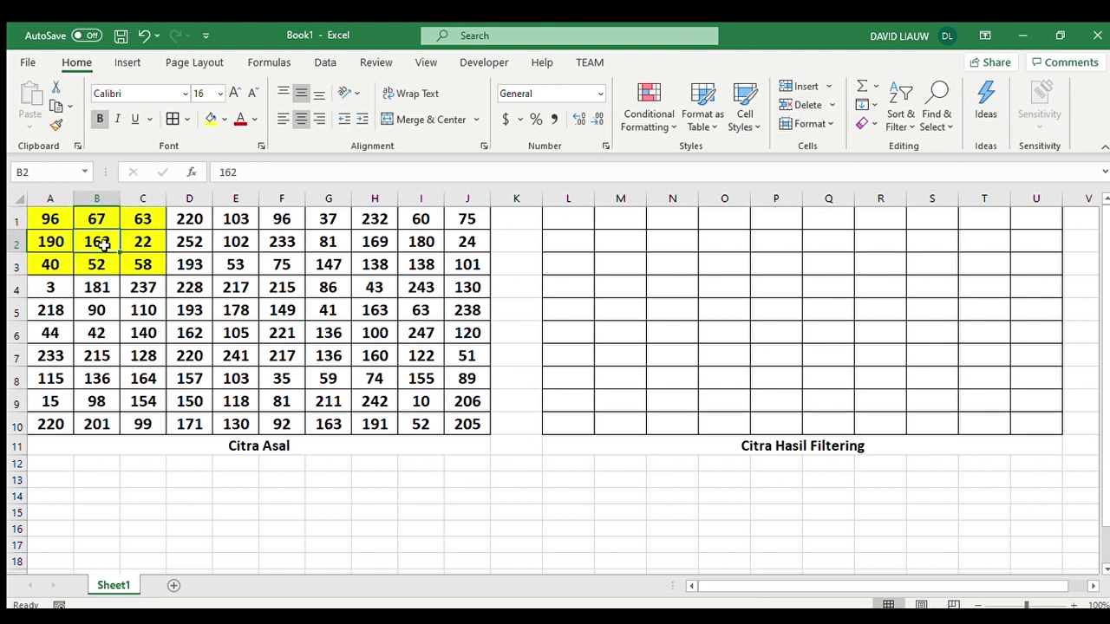
click(636, 236)
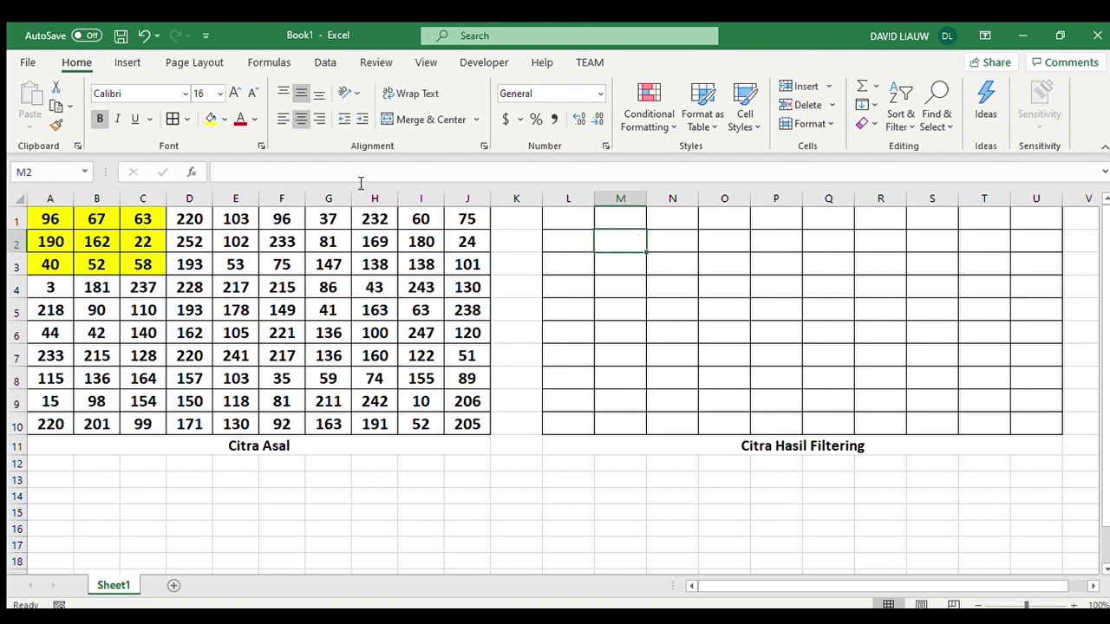
click(210, 119)
click(666, 334)
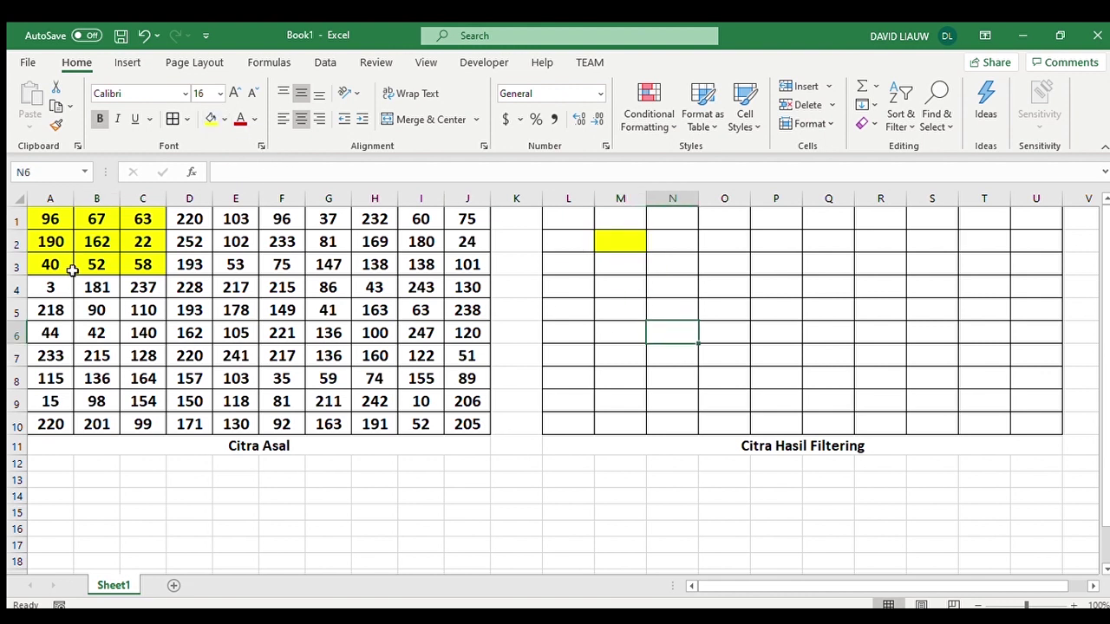
- Remove the yellow fill from the block A1:C3
drag(50, 219, 144, 262)
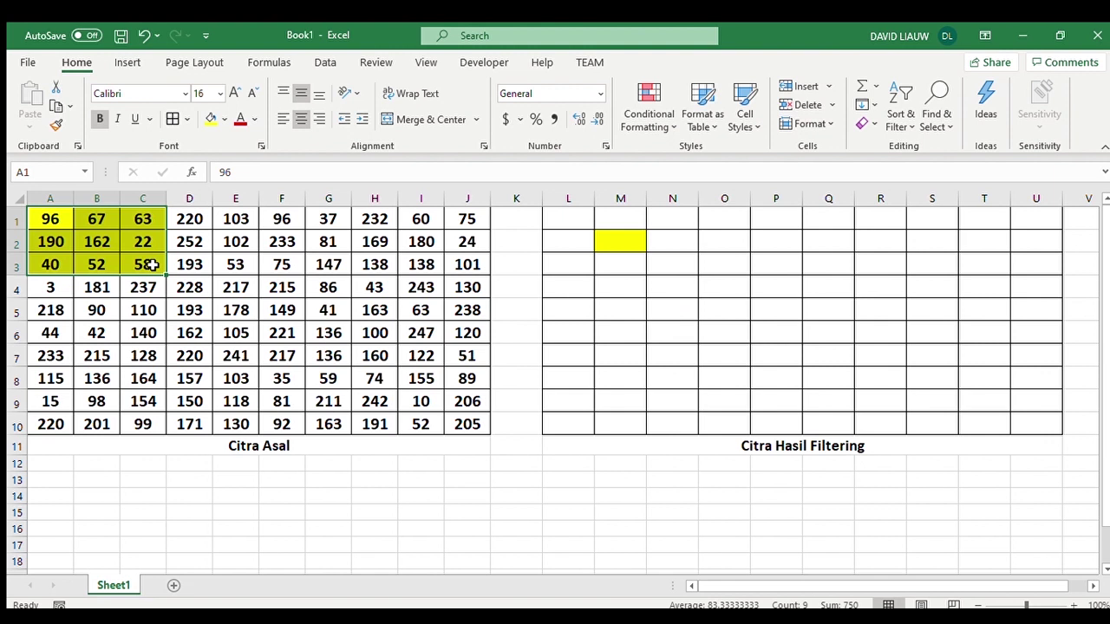
click(622, 242)
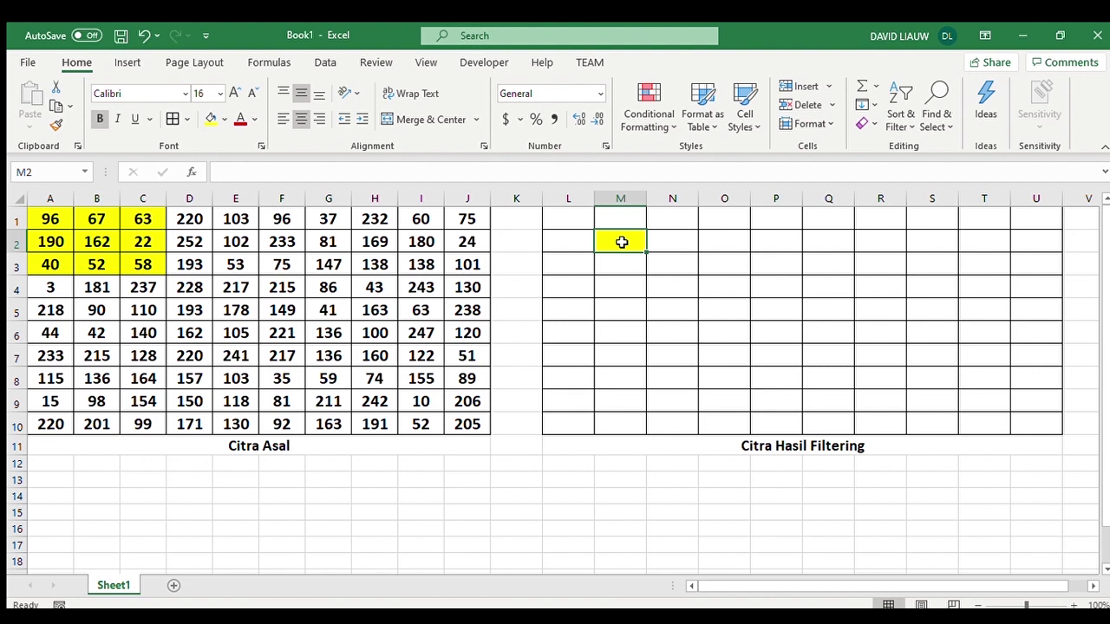
drag(62, 220, 144, 263)
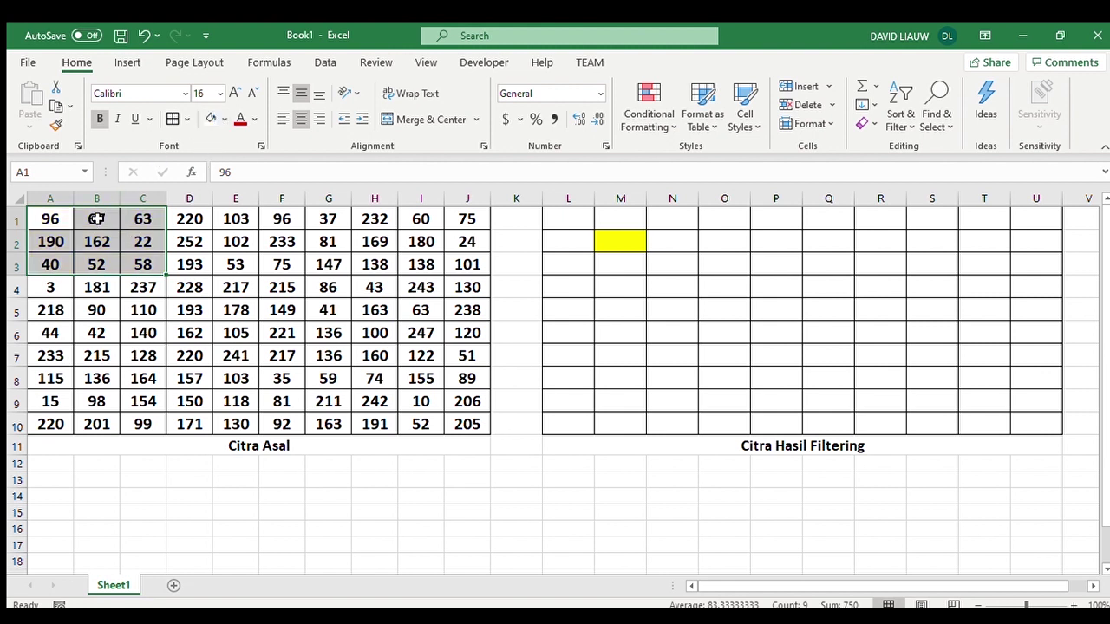
- Highlight the next 3×3 block, B1:D3, with orange fill
drag(96, 218, 153, 253)
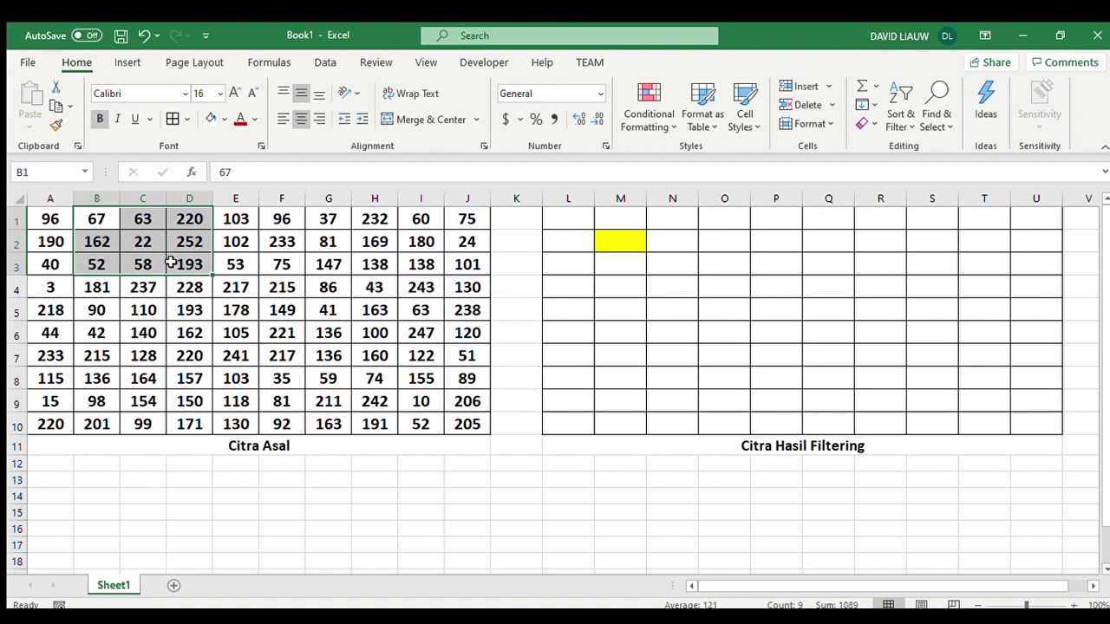
click(211, 119)
key(ctrl+z)
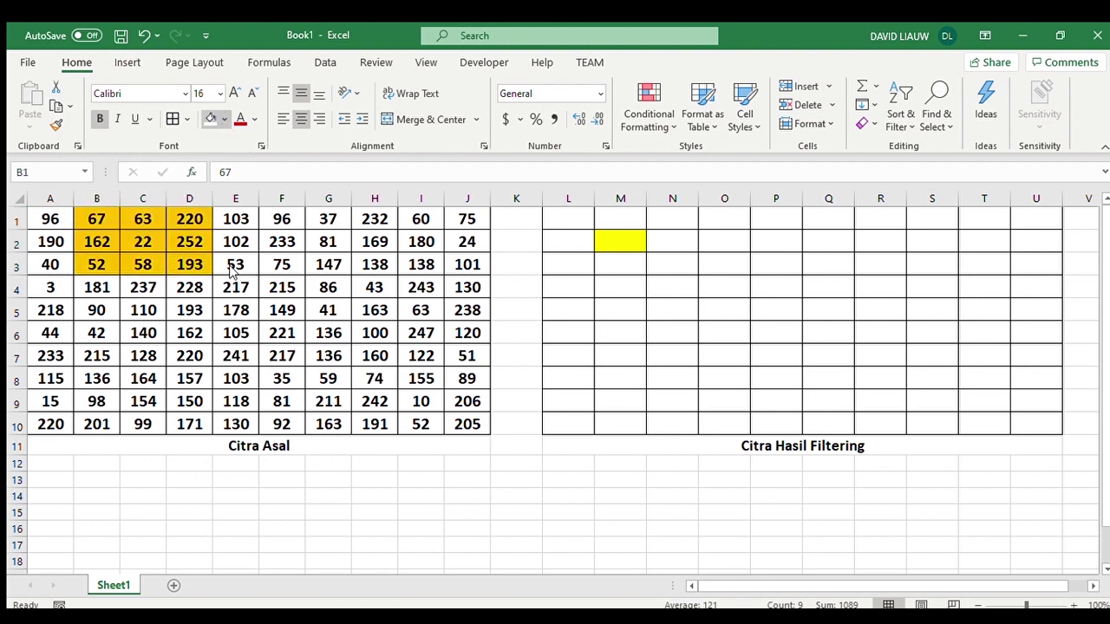
click(228, 386)
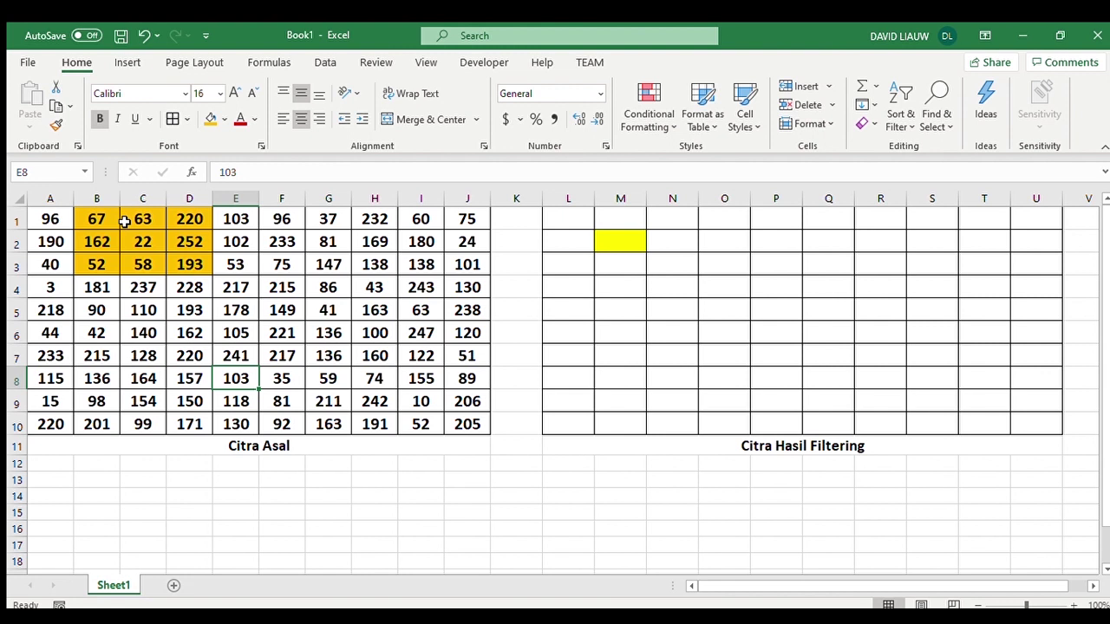
- Fill cell N2 of the filtering result grid with orange, matching the center C2 of the highlighted block
click(144, 243)
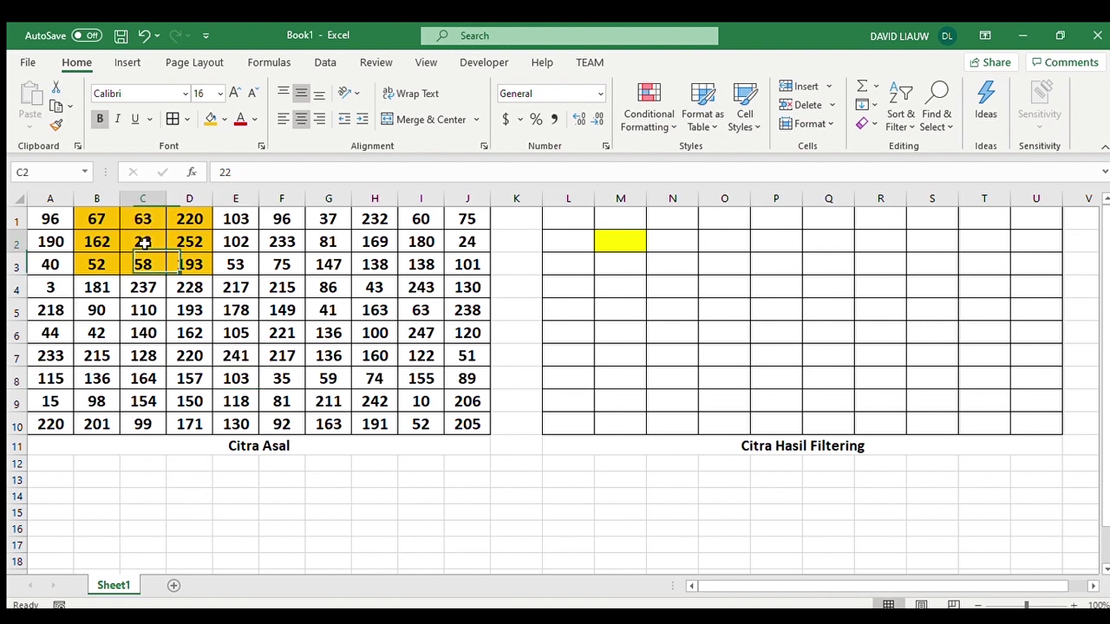
click(676, 241)
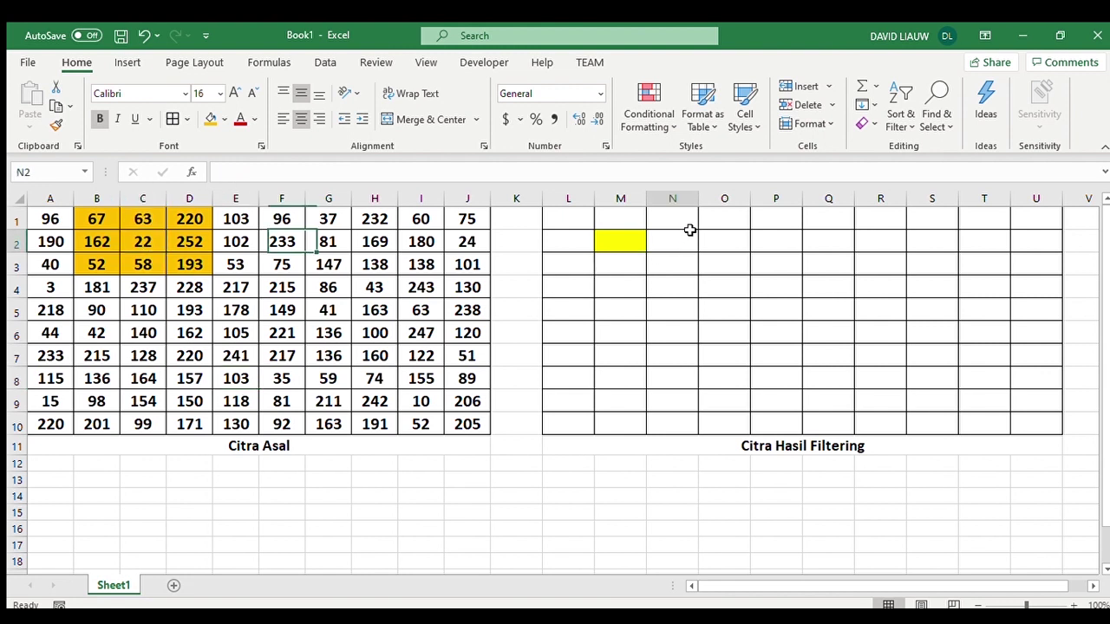
click(210, 118)
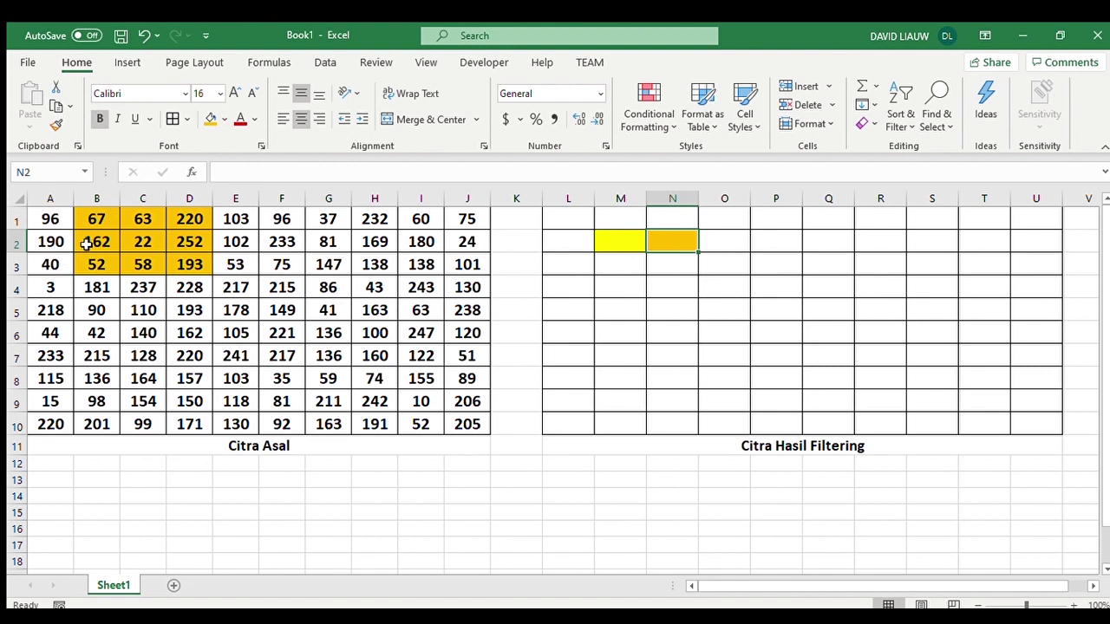
- Clear the orange fill from B1:D3 and highlight the 3×3 block A2:C4 with blue fill
drag(77, 226, 187, 261)
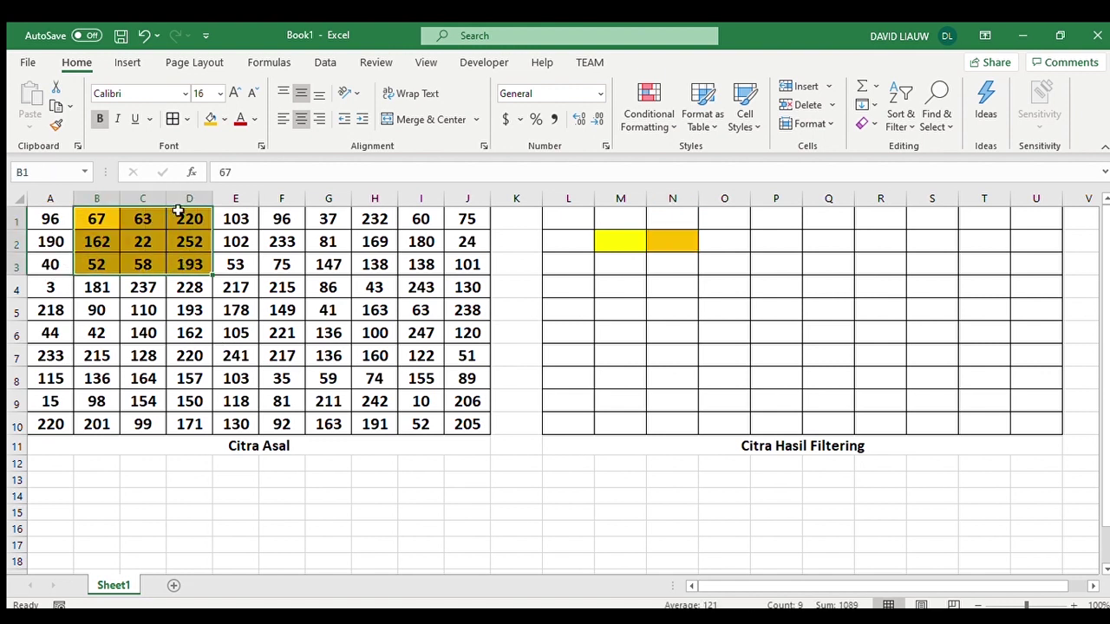
drag(69, 242, 130, 294)
click(210, 118)
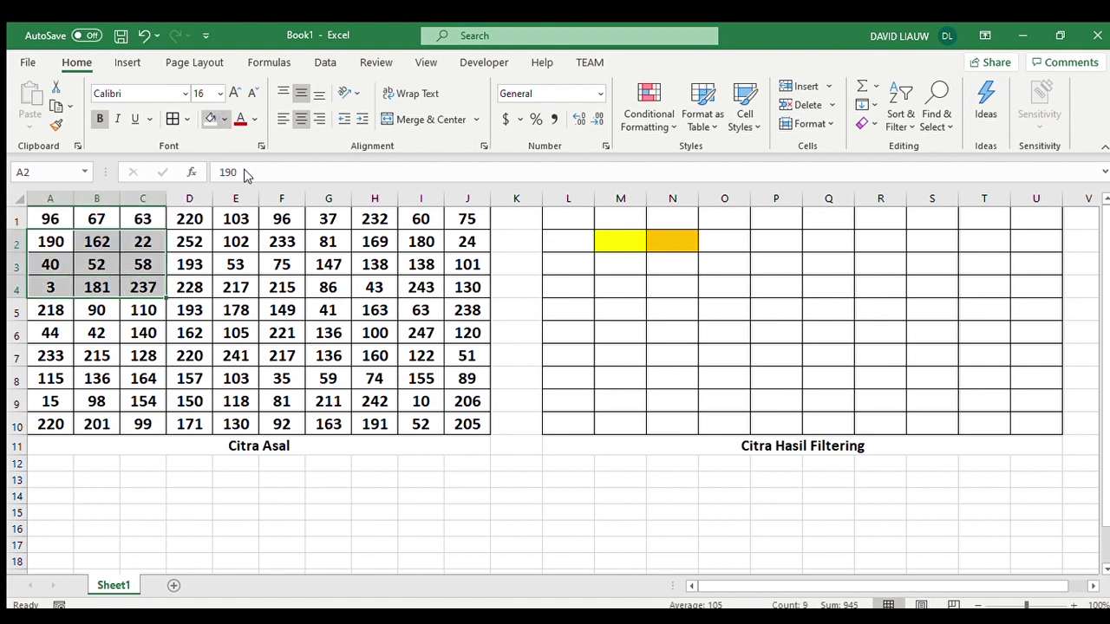
click(311, 338)
drag(35, 243, 148, 287)
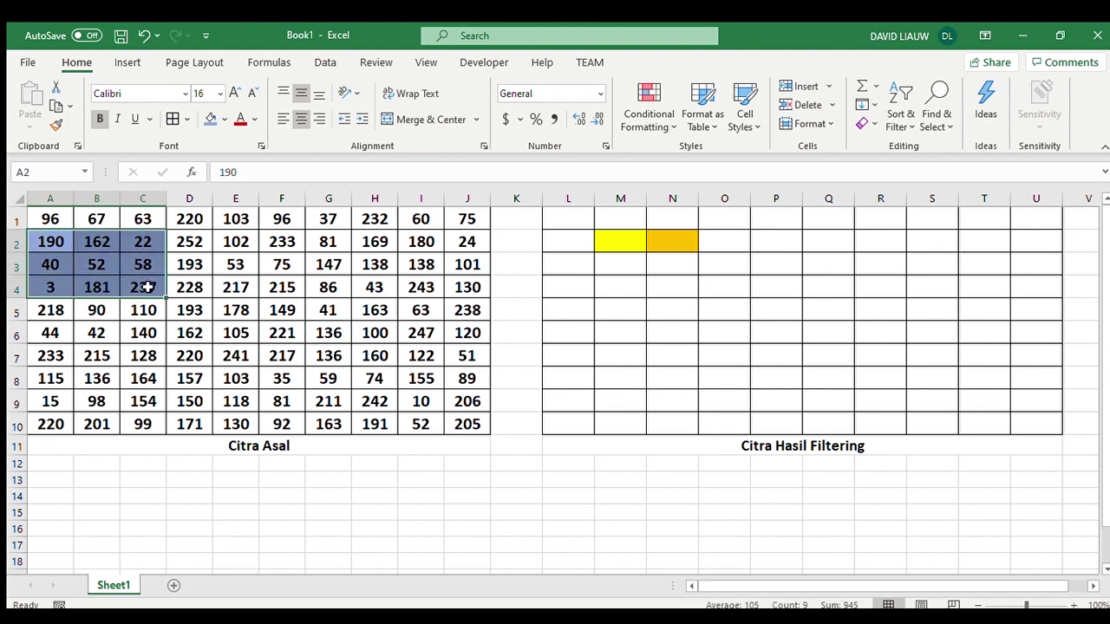
- Fill cell M3 of the filtering result grid with the same blue as the block A2:C4
click(618, 270)
click(211, 119)
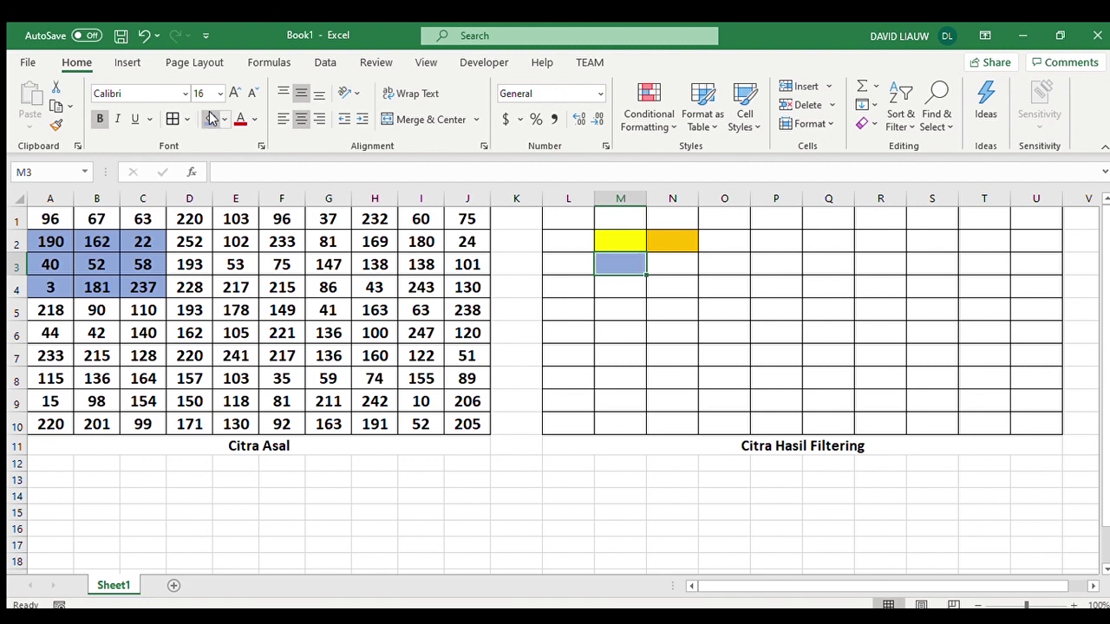
- Clear the fill from A2:C4 and from result cells M2, N2 and M3 by copying the format of unfilled cells
click(236, 277)
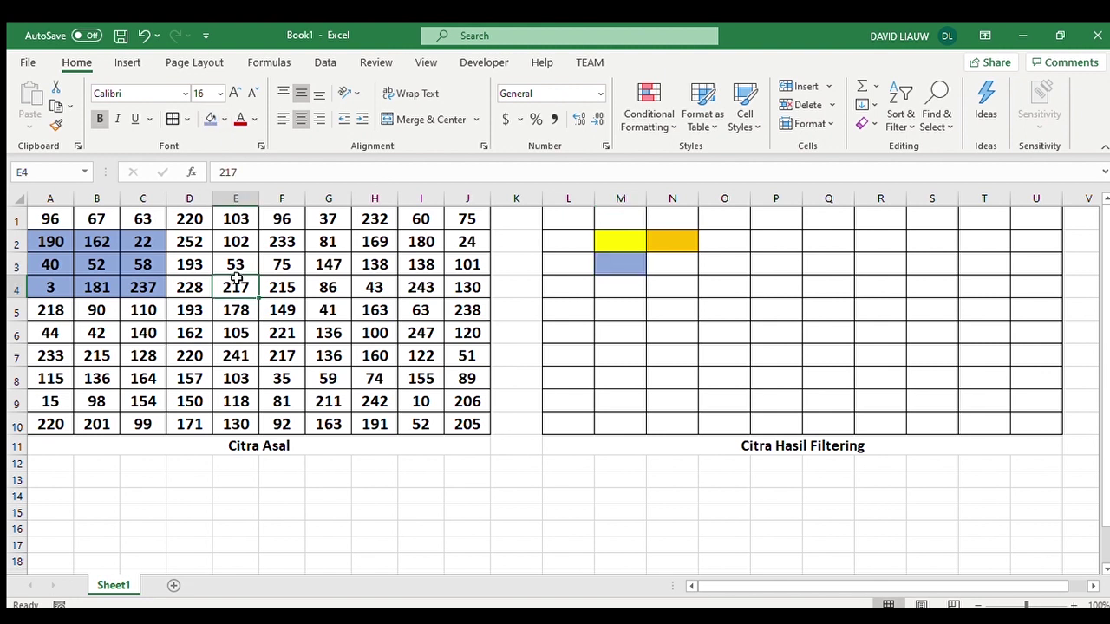
click(57, 126)
drag(50, 242, 143, 293)
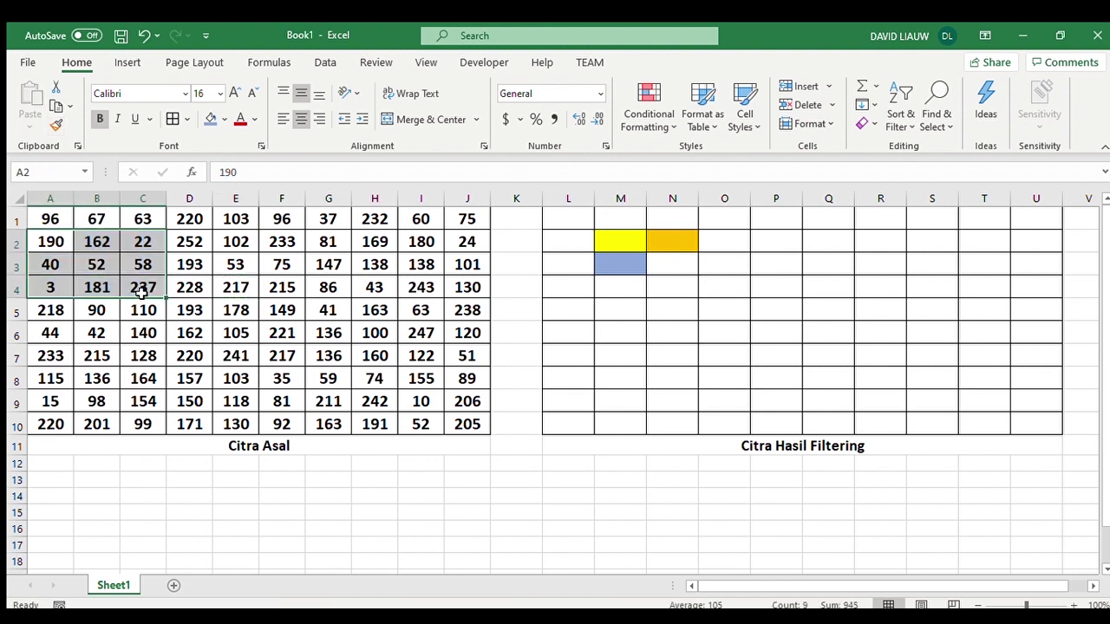
click(691, 318)
click(57, 126)
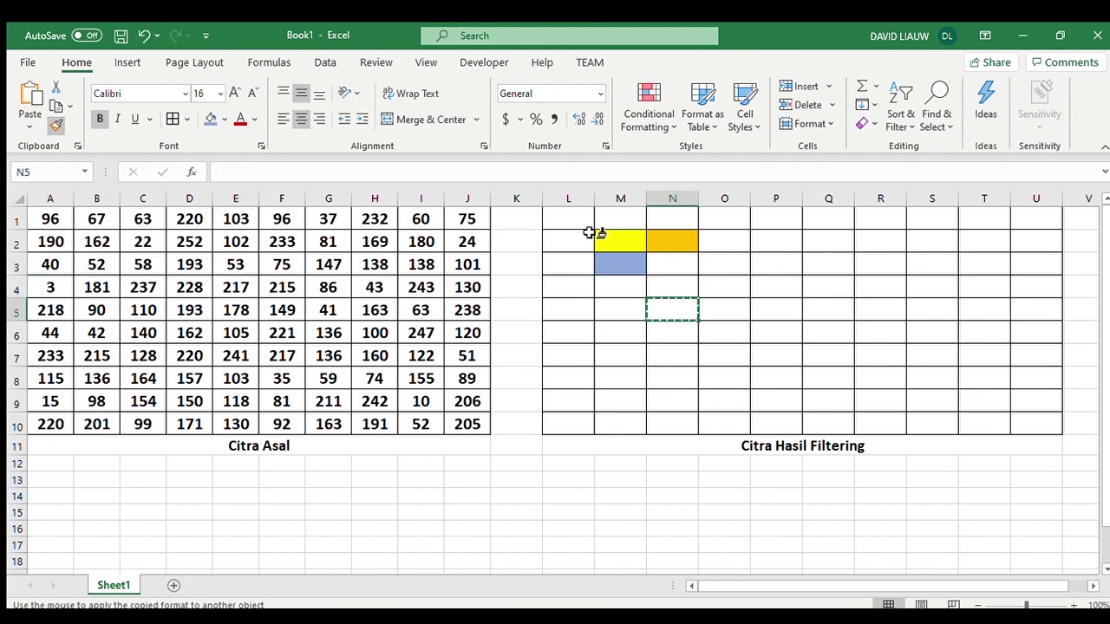
drag(568, 221, 684, 280)
click(820, 356)
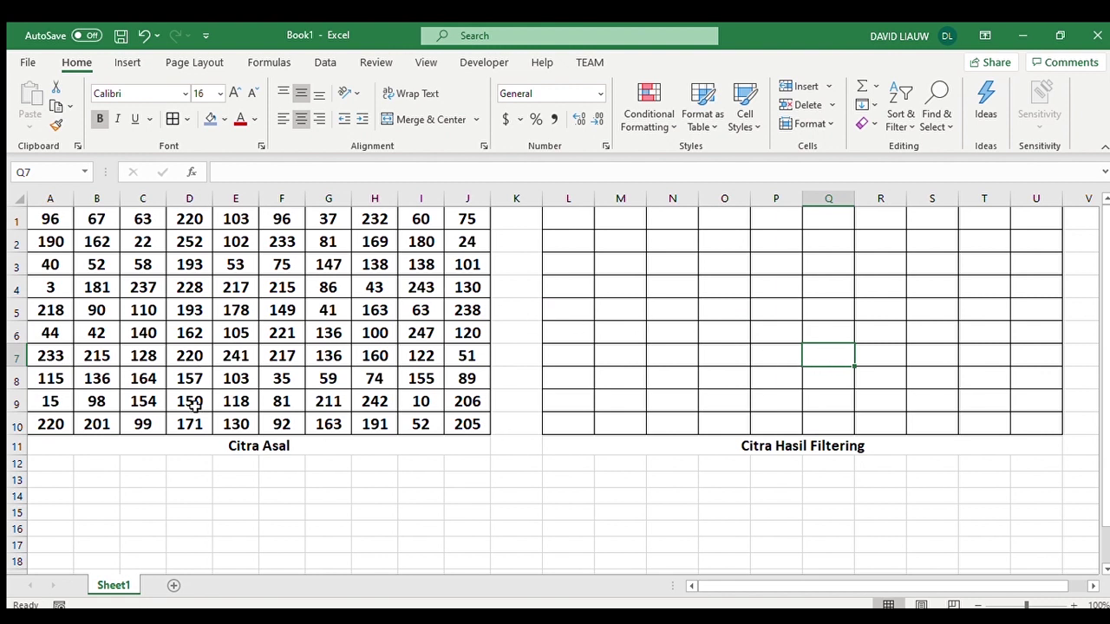
- Enter the filter names Min, Max and Median in cells B13 to B15
click(85, 485)
text(Min)
key(Return)
text(Max)
key(Return)
text(Me)
key(Return)
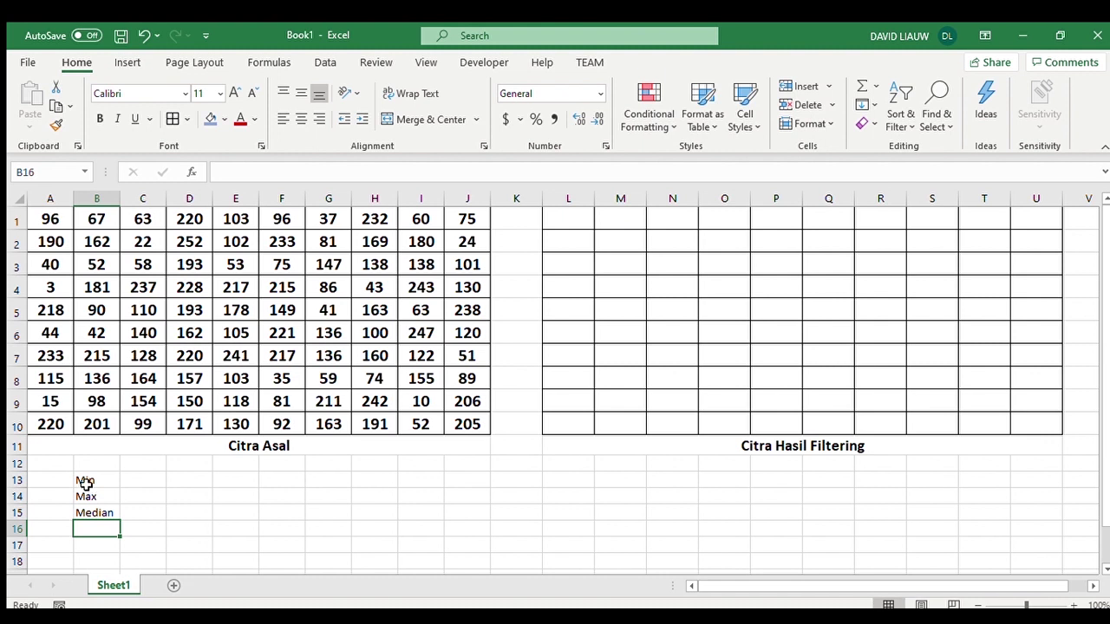
drag(86, 484, 94, 512)
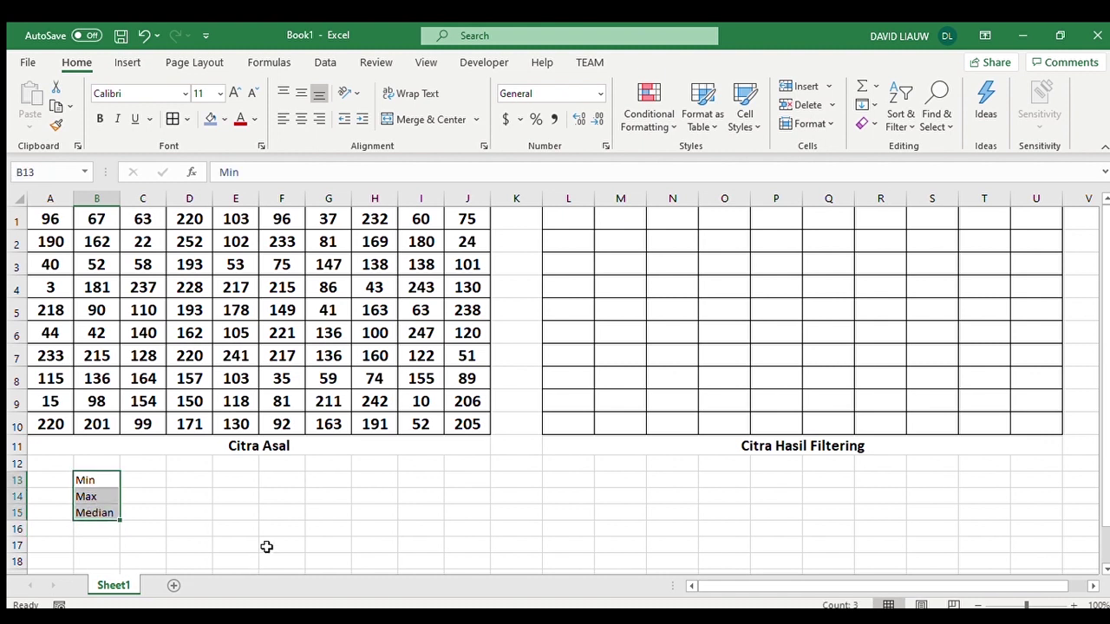
- Shade the inner cells M2:T9 of the filtering result grid with light gold fill
click(626, 236)
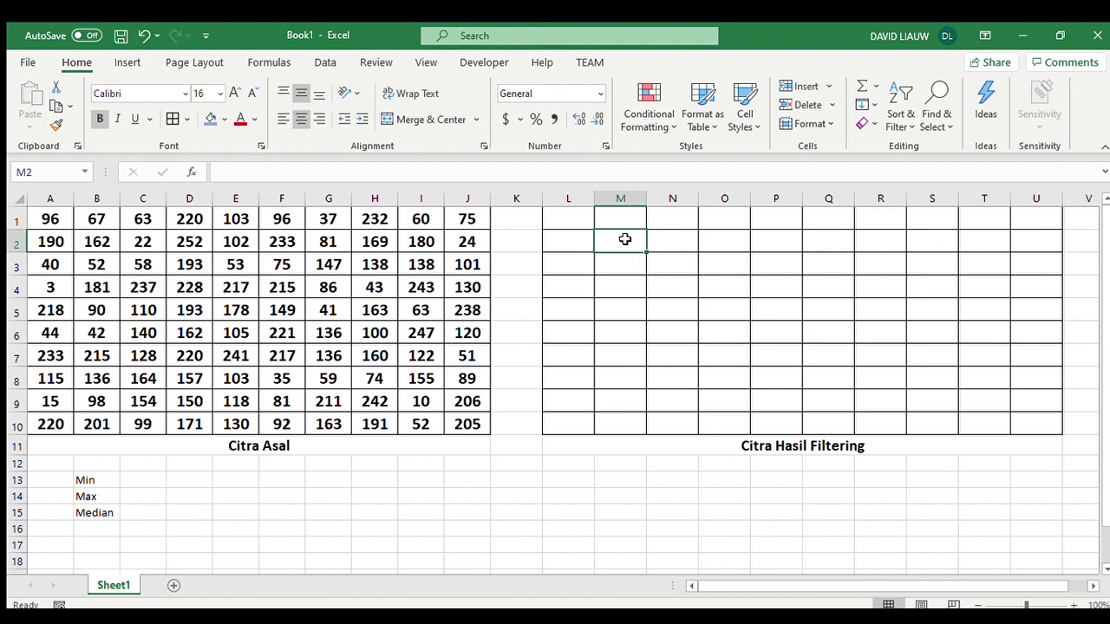
shift+click(965, 394)
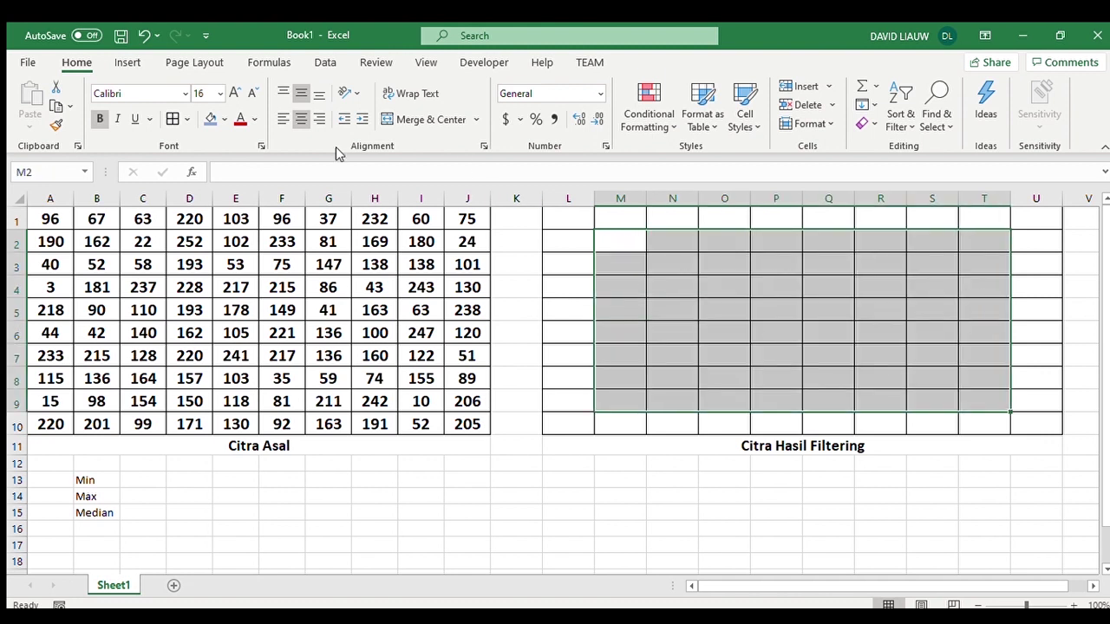
click(210, 119)
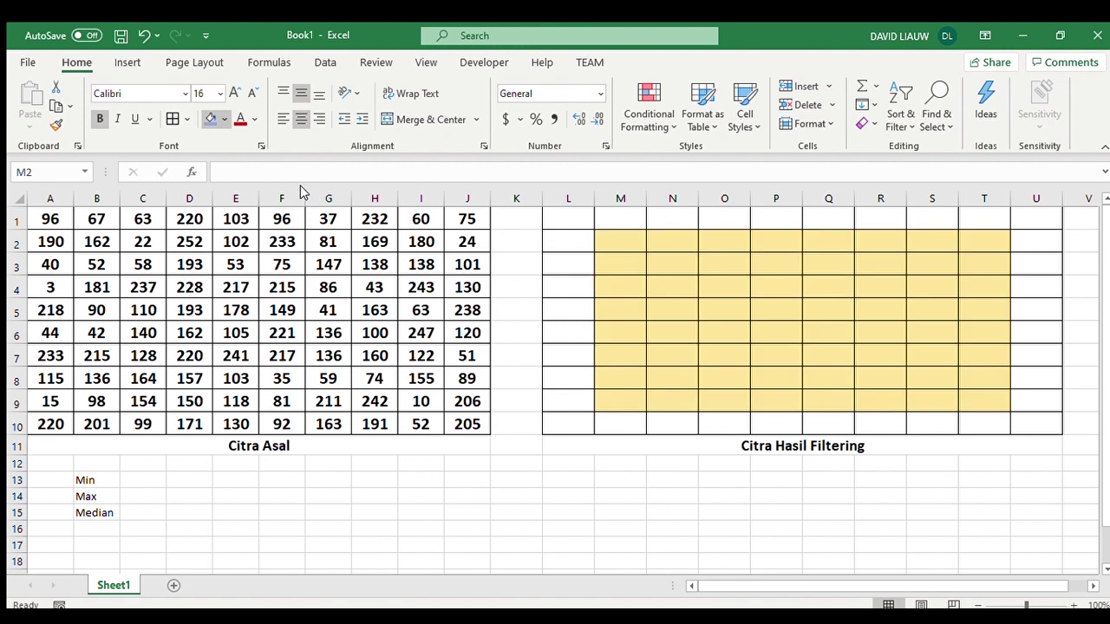
click(726, 542)
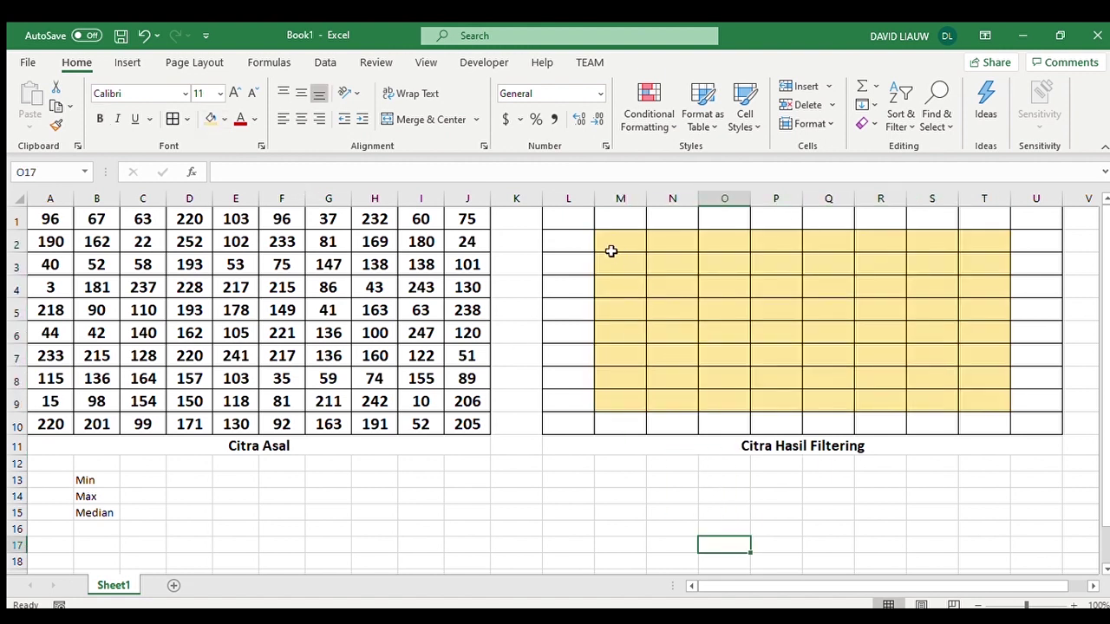
click(1044, 202)
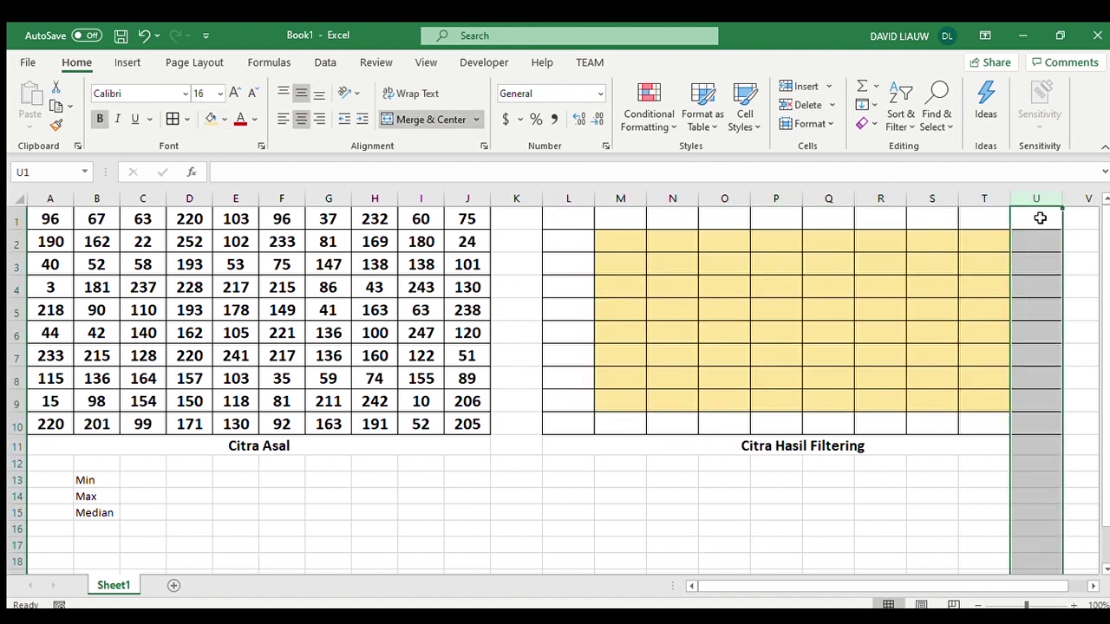
click(1040, 221)
click(1022, 426)
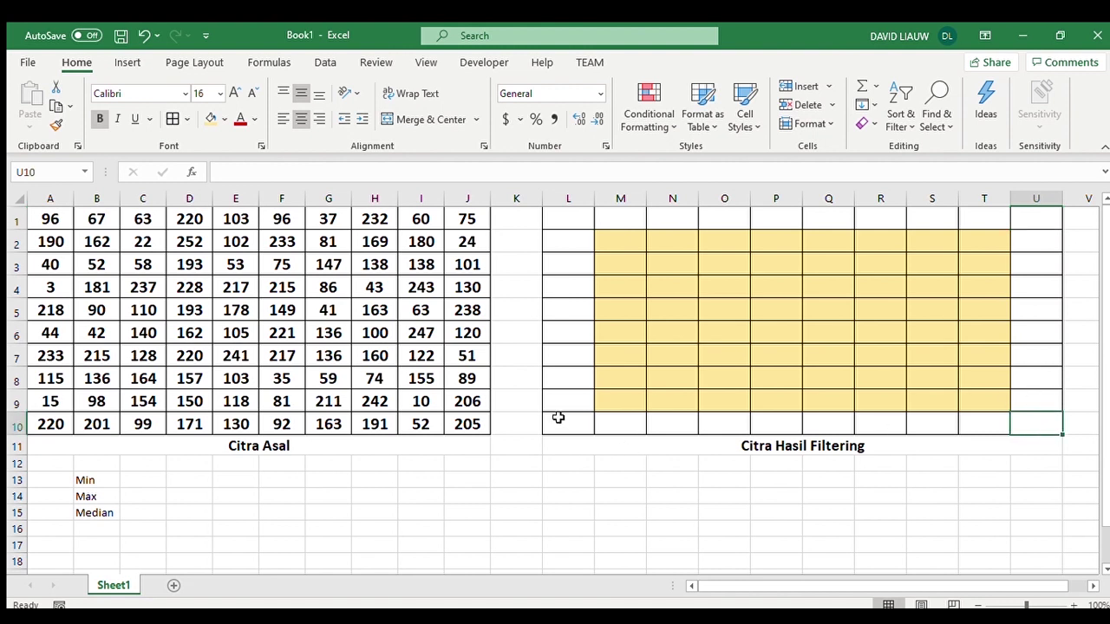
- Link the corner cell L1 of the result grid to A1 with the formula =A1
click(564, 222)
text(=)
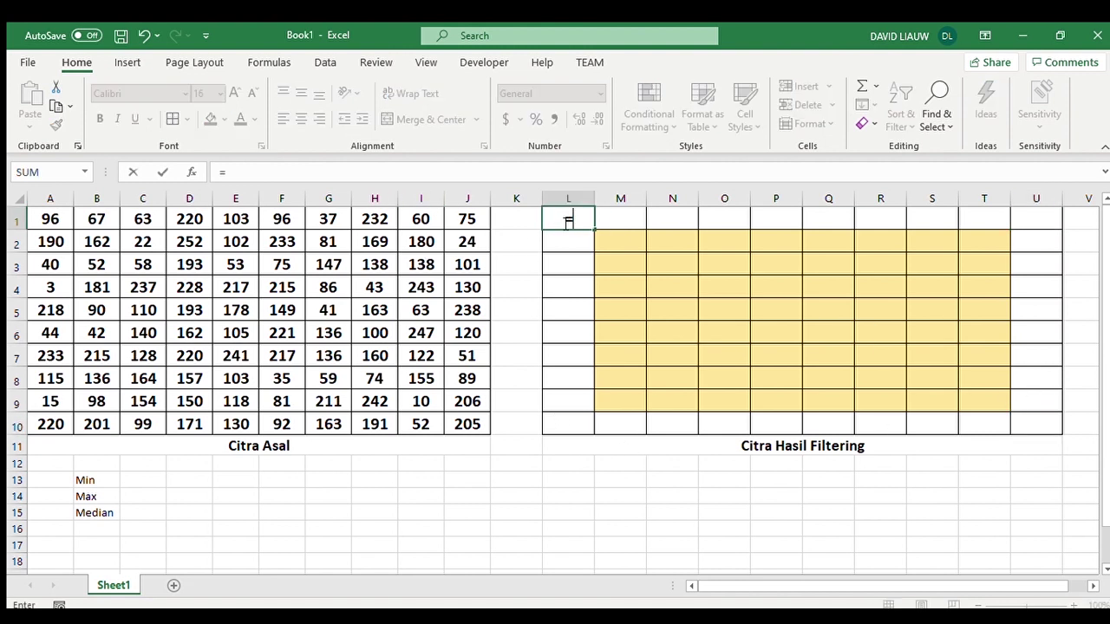
click(44, 219)
key(Return)
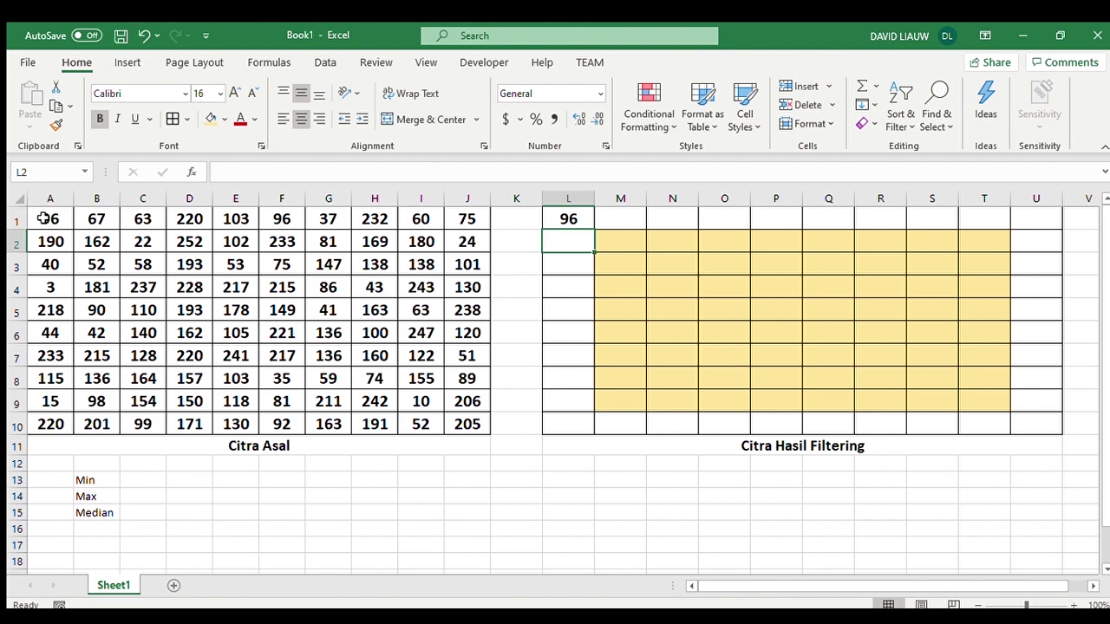
- Copy the L1 reference formula around the result grid's border: row 1, columns L and U, and row 10
click(588, 212)
drag(595, 228, 1075, 426)
click(1050, 216)
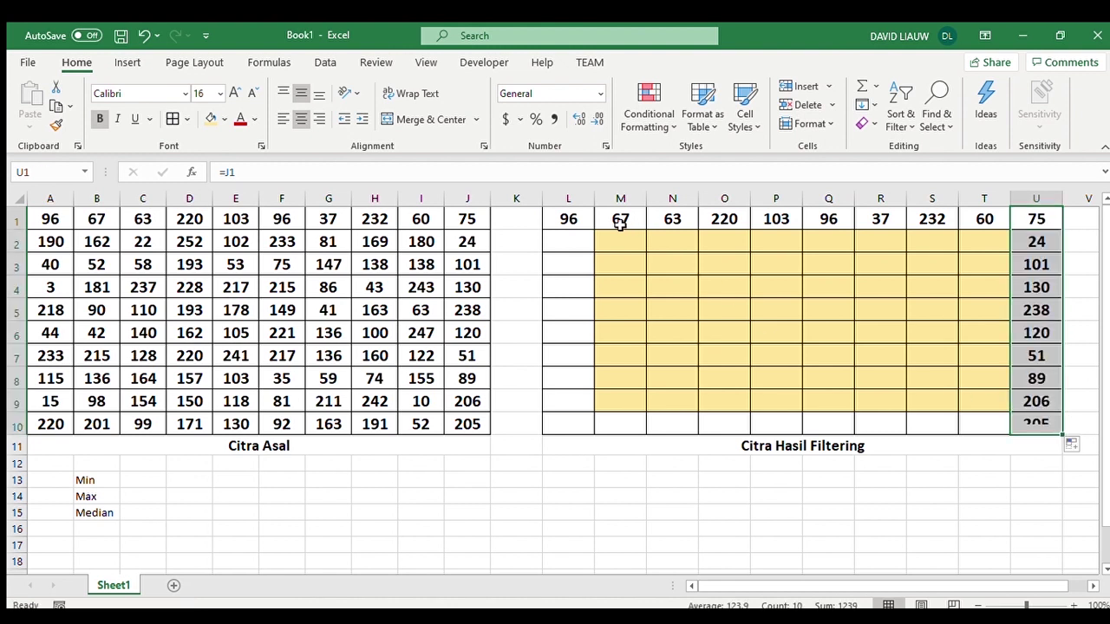
click(583, 224)
drag(595, 228, 1009, 438)
click(568, 424)
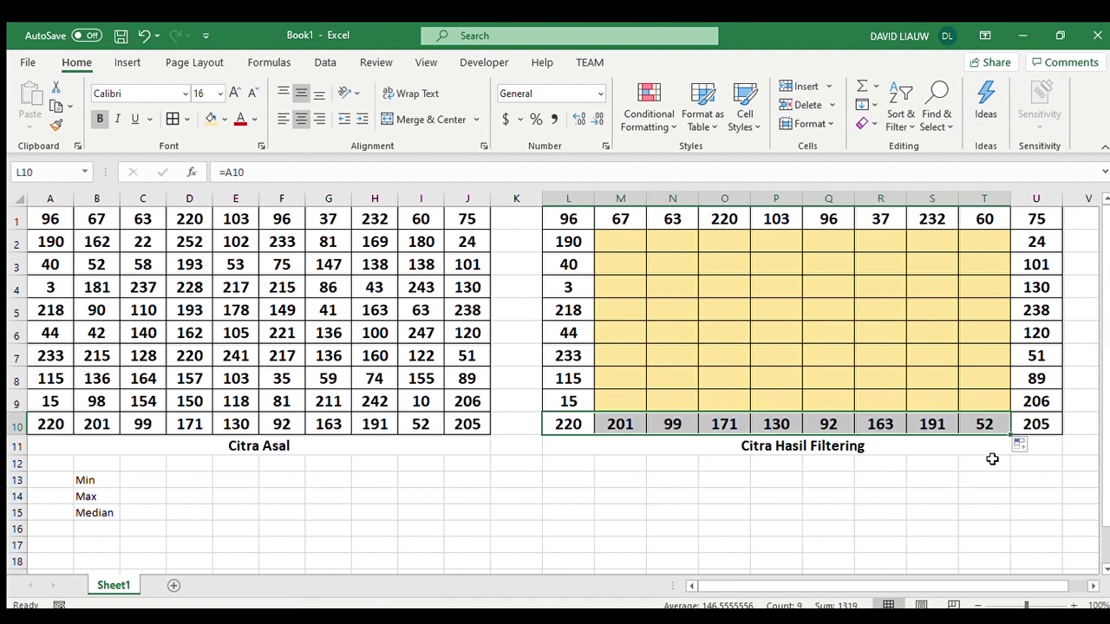
drag(614, 248, 991, 405)
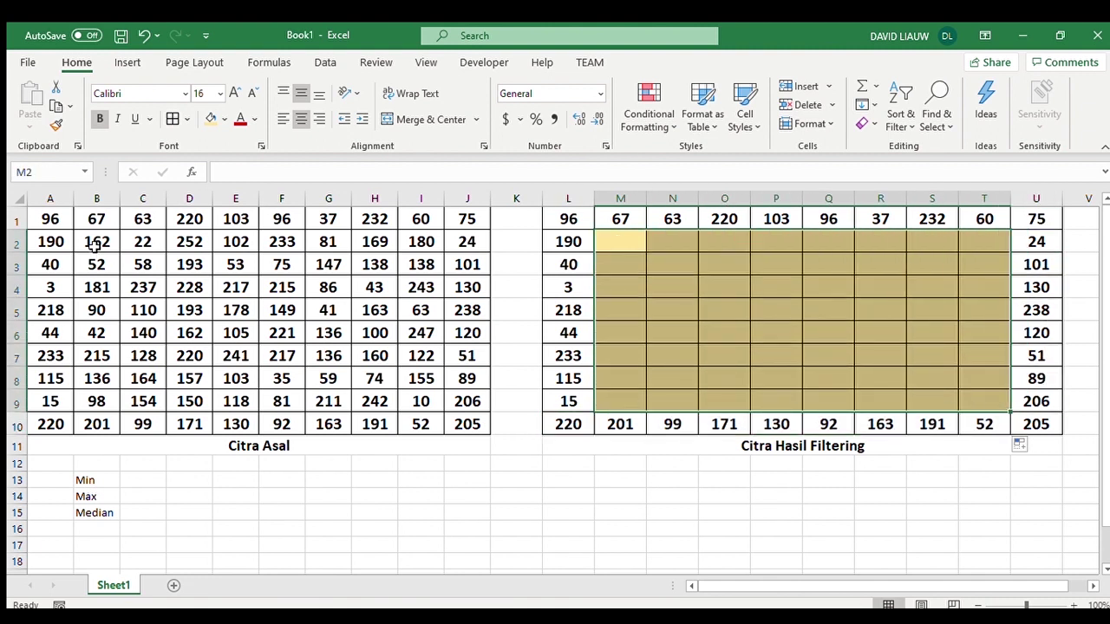
click(627, 247)
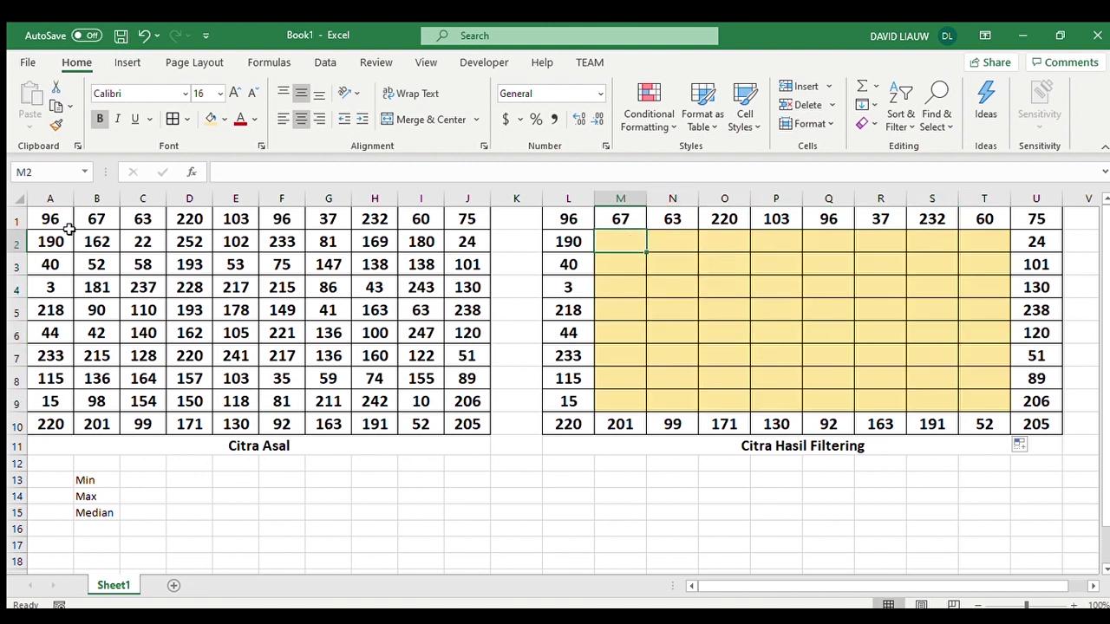
drag(69, 228, 144, 262)
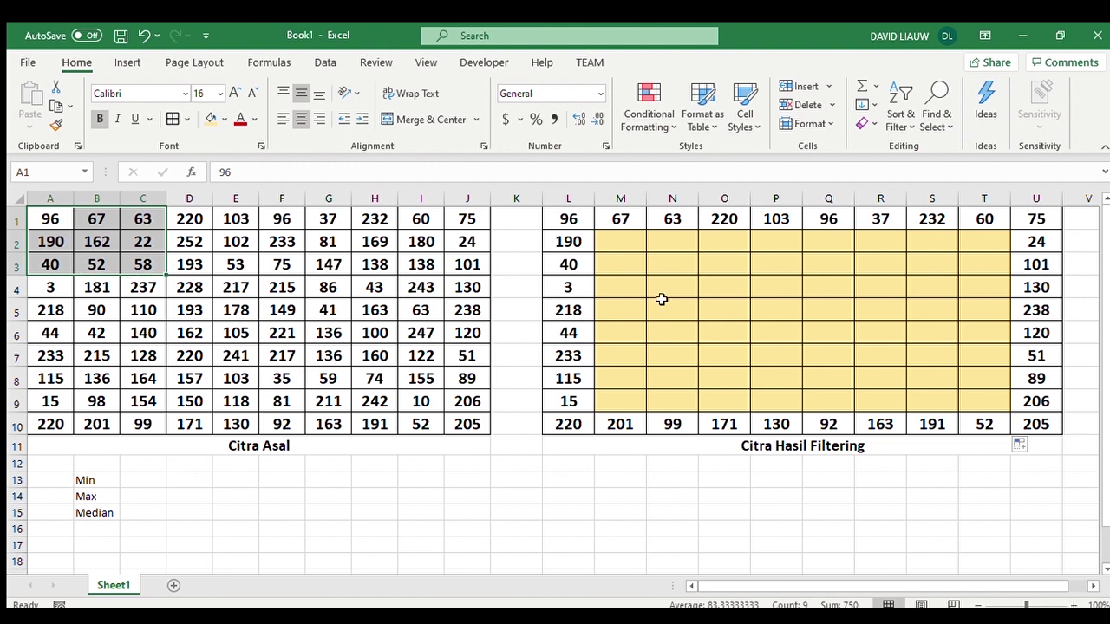
- Enter the formula =MIN(A1:C3) in cell M2 of the result grid
click(624, 245)
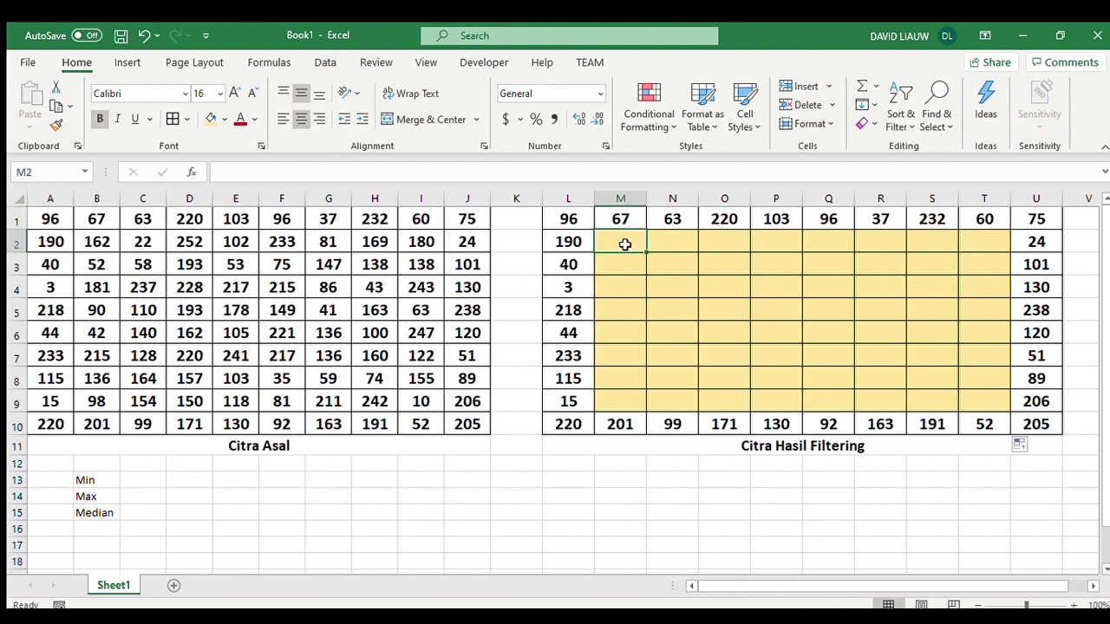
text(=min()
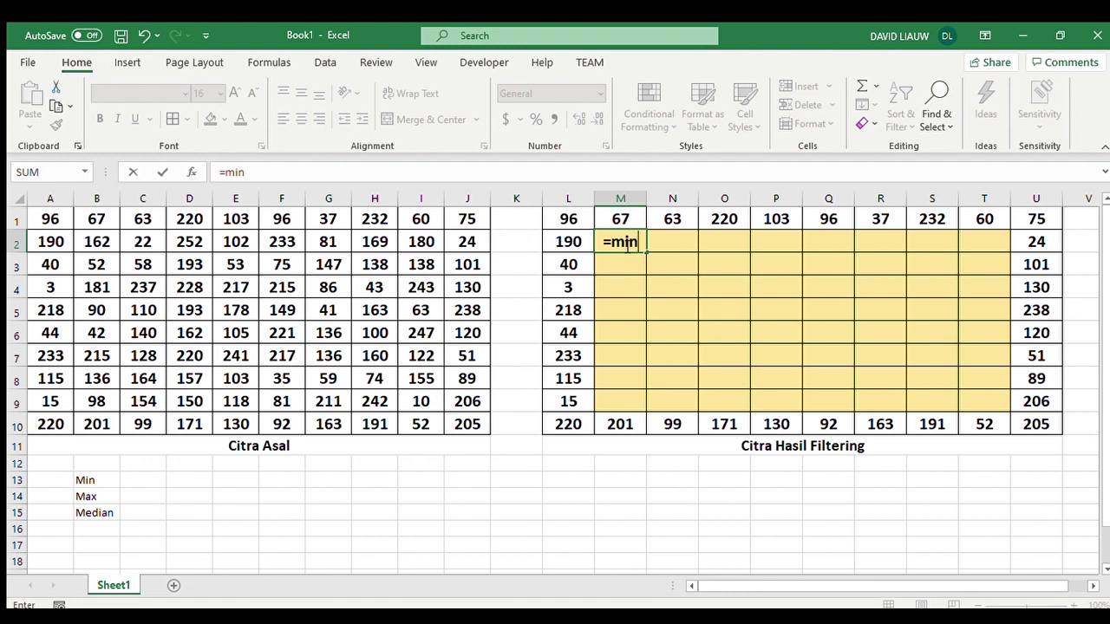
drag(65, 219, 136, 269)
text())
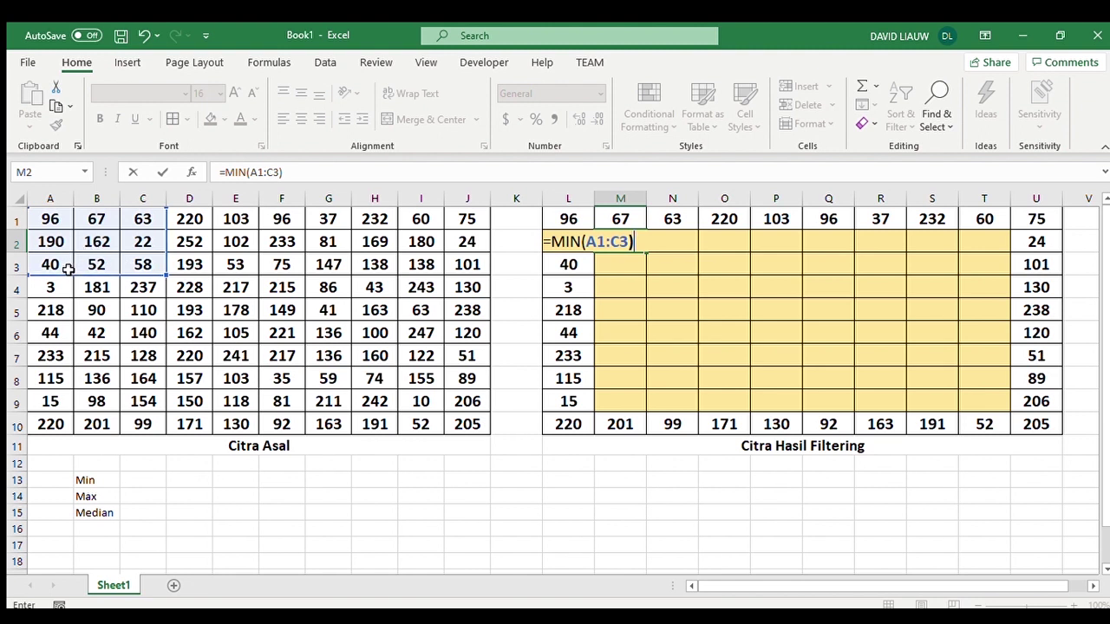
key(Return)
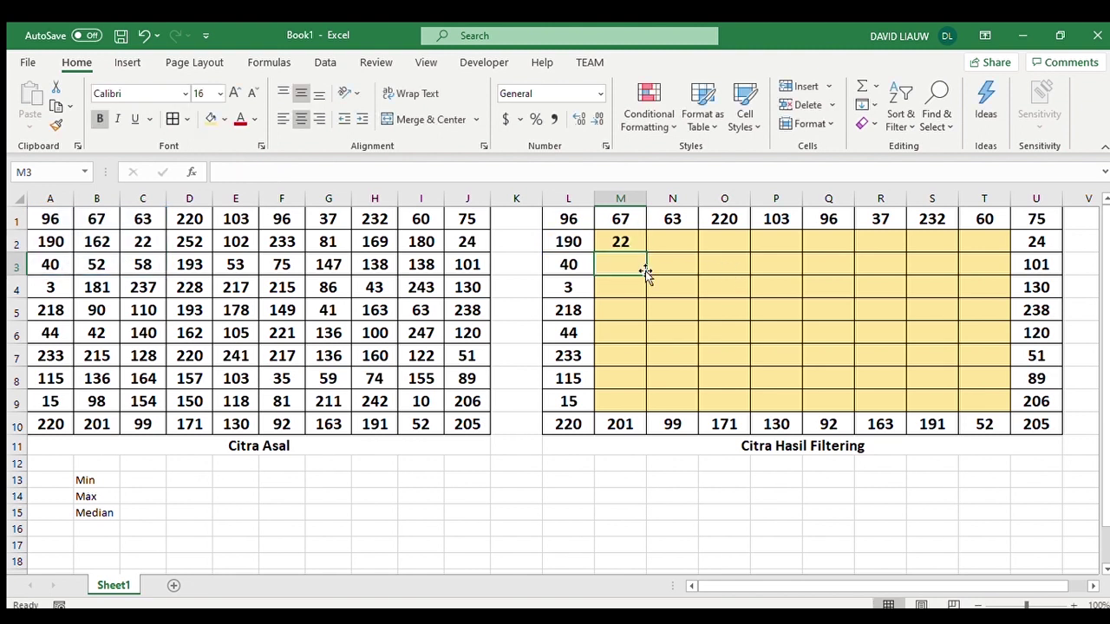
- Copy the MIN formula from M2 across the whole shaded area M2:T9
click(628, 246)
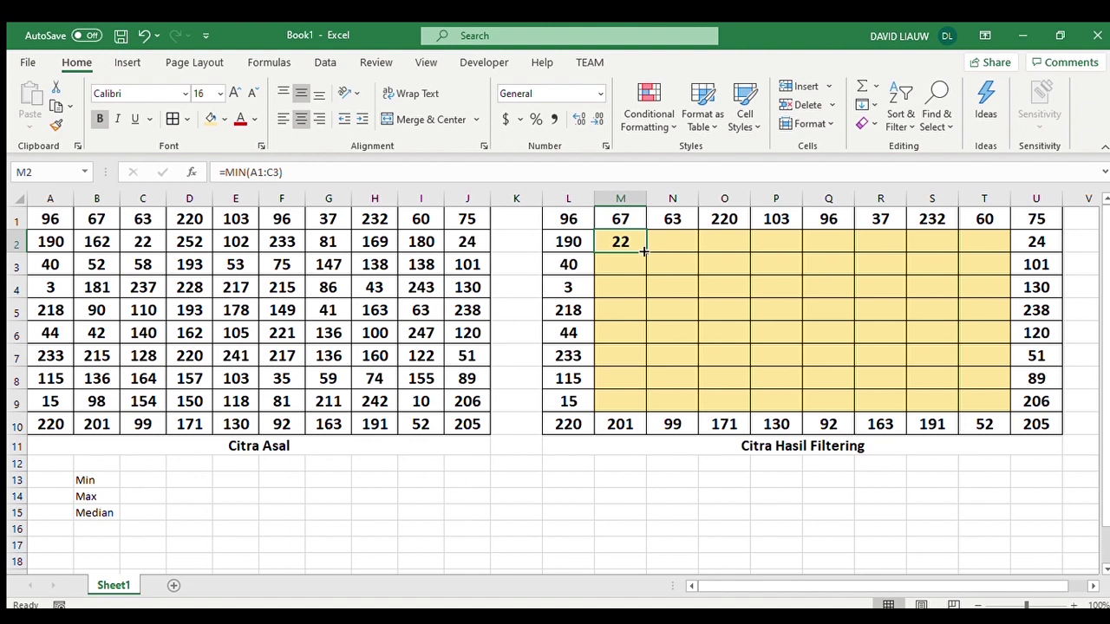
drag(103, 217, 191, 266)
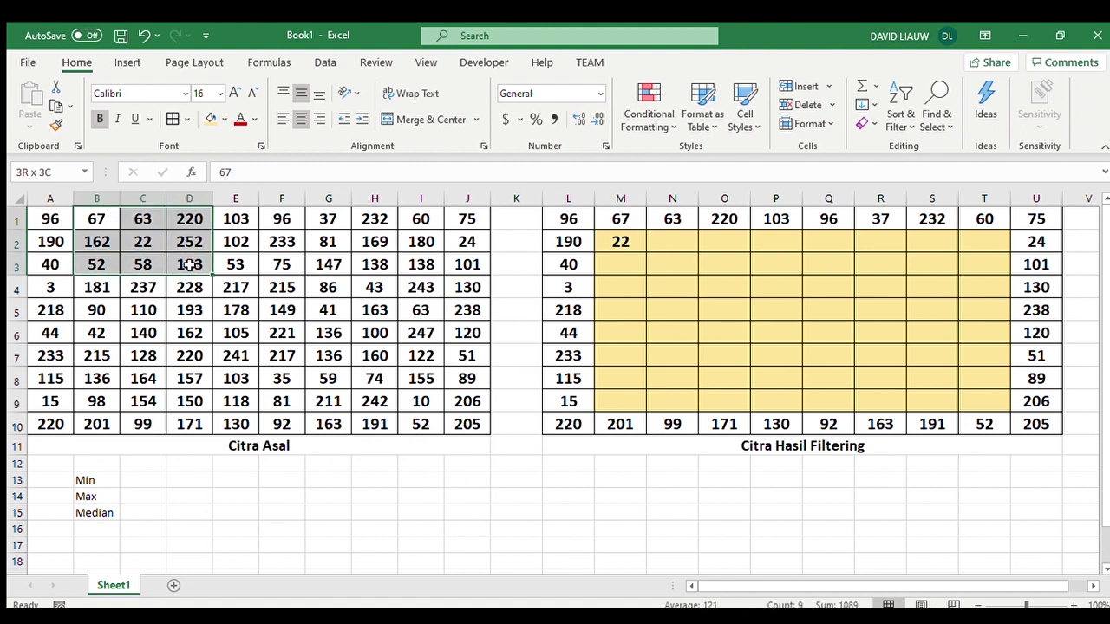
click(624, 240)
drag(650, 253, 988, 405)
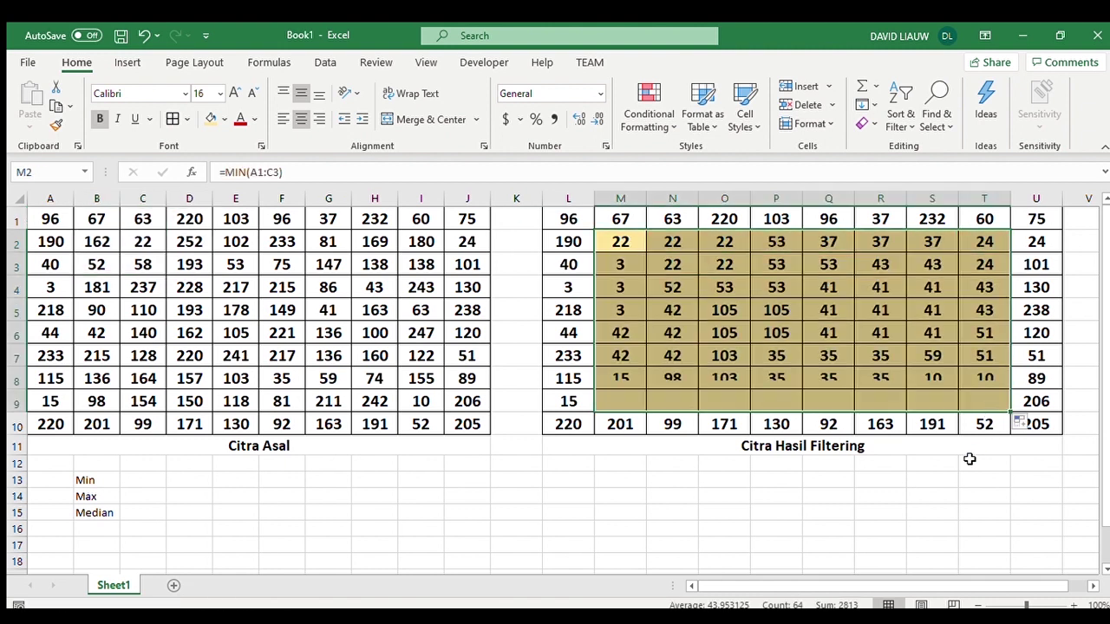
click(939, 497)
mouse_move(573, 218)
mouse_down()
mouse_move(980, 382)
mouse_move(1023, 421)
mouse_up()
- Change the result grid's caption to "Citra Hasil Filtering Min"
double_click(968, 446)
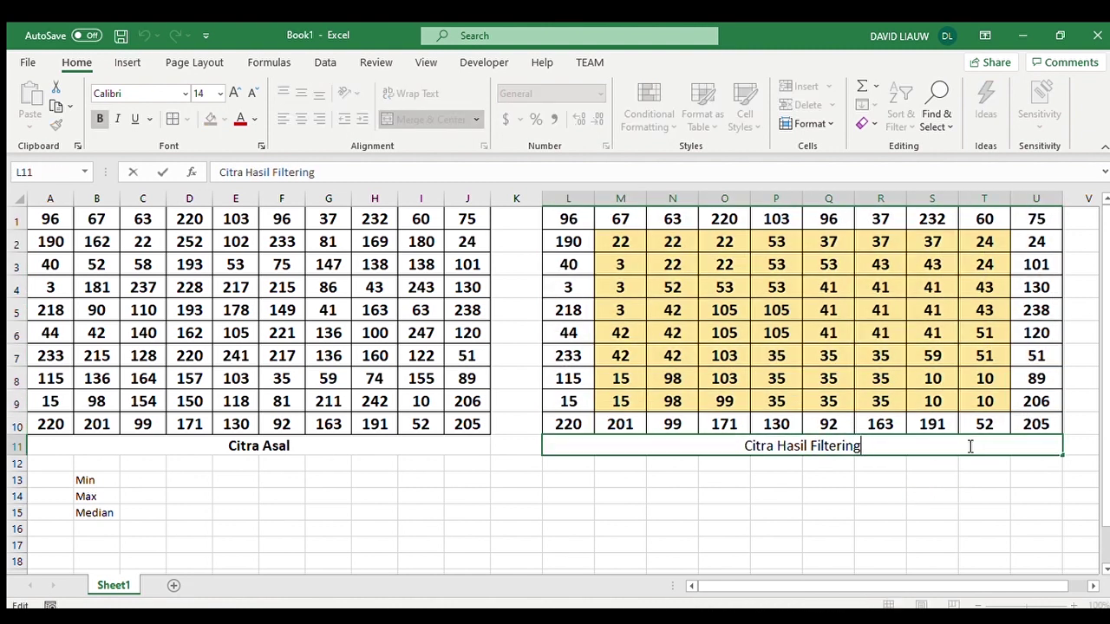
text(Min)
key(Return)
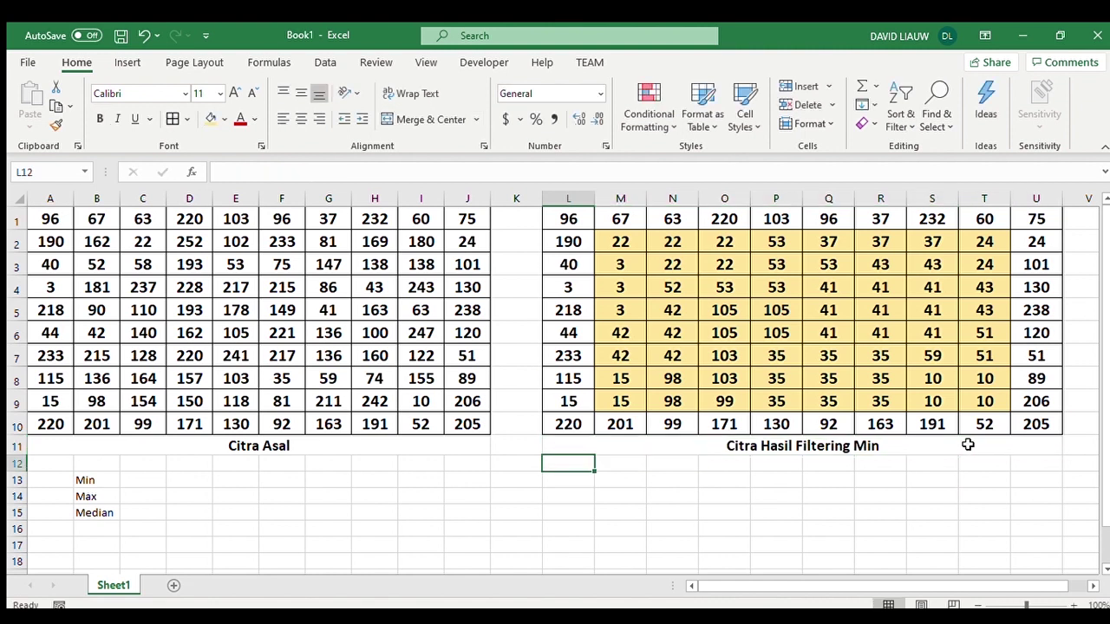
- Copy the Min result grid with its caption, L1:U11, to a new block starting at cell A13
mouse_move(590, 225)
mouse_down()
mouse_move(634, 281)
mouse_move(1071, 440)
mouse_move(1058, 443)
mouse_up()
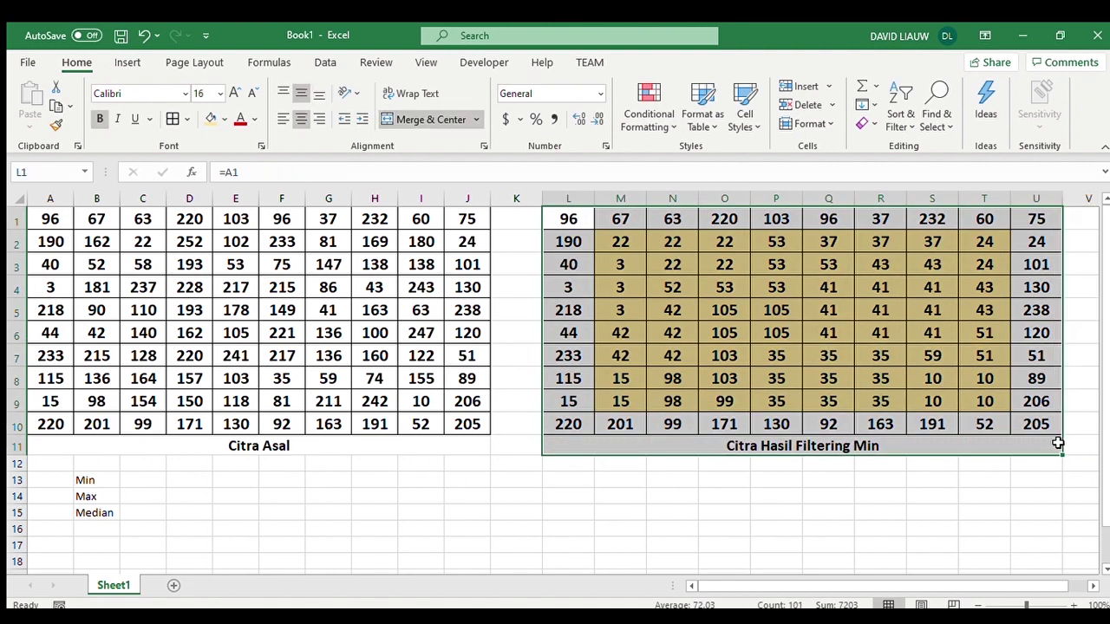
key(ctrl+c)
click(39, 483)
key(ctrl+v)
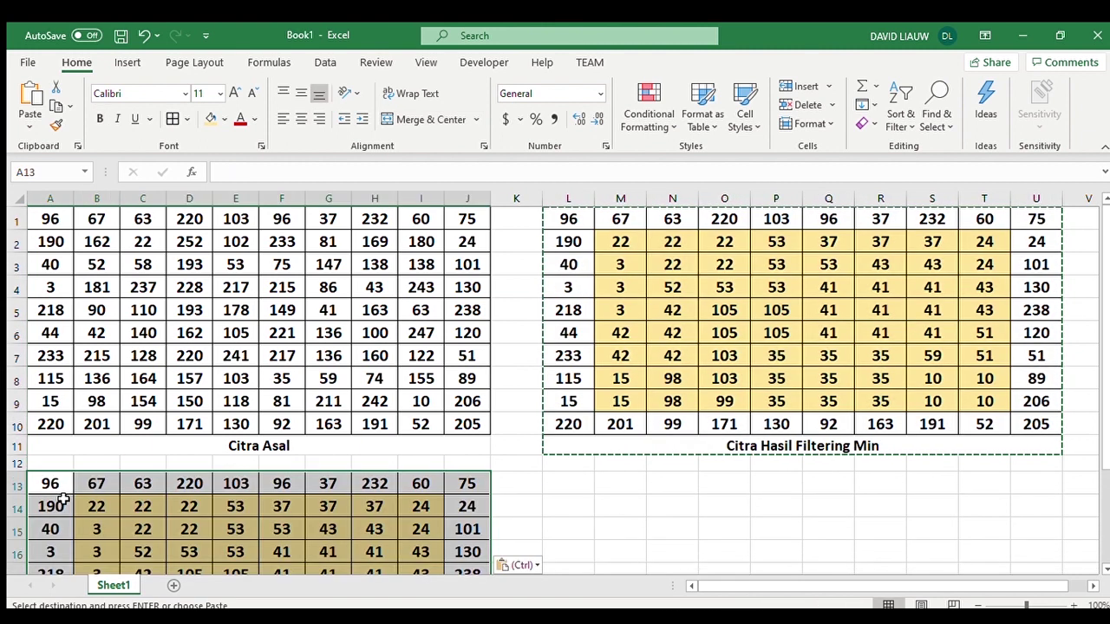
scroll(63, 500, down, 2)
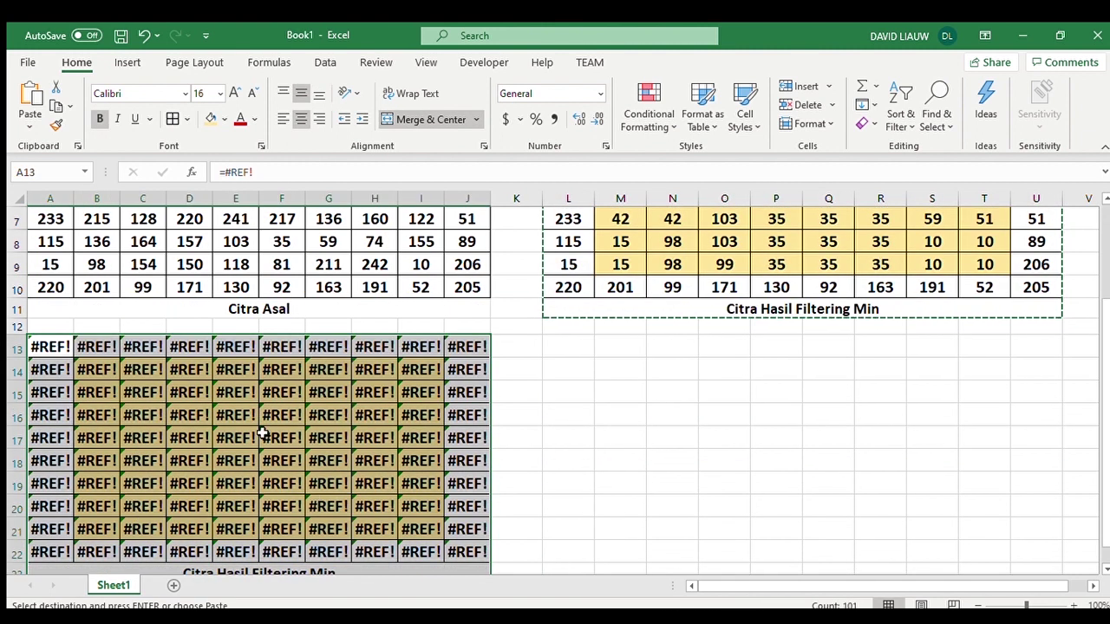
- Clear the contents of the pasted grid A13:J22, keeping its formatting
click(421, 414)
drag(49, 354, 466, 545)
key(Delete)
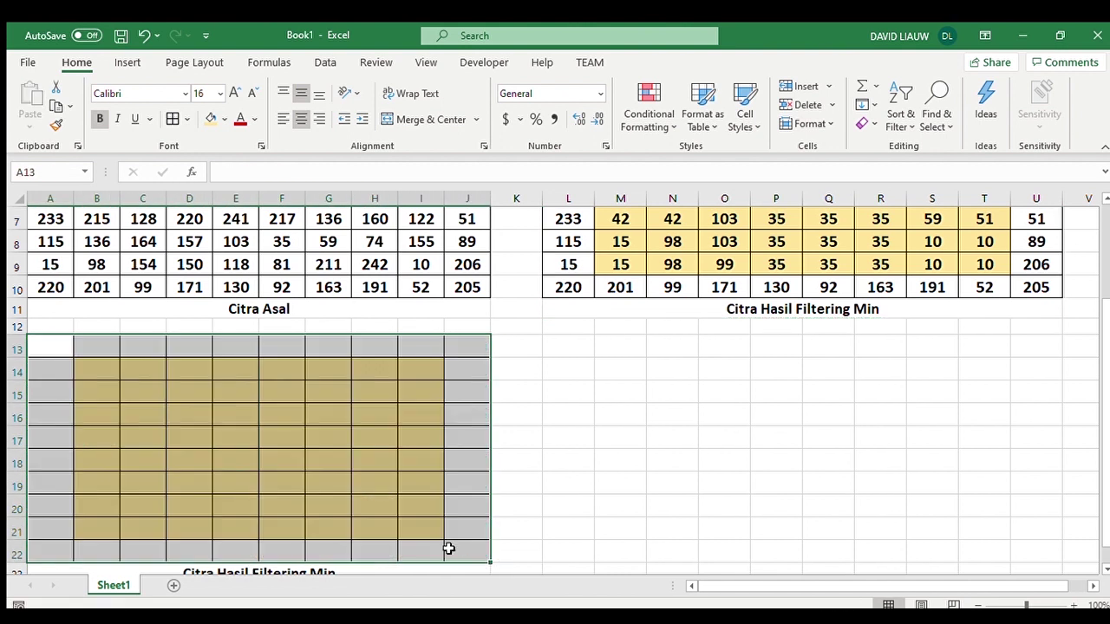
- Change the caption below the emptied grid to "Citra Hasil Filtering Max"
scroll(449, 548, down, 1)
click(345, 520)
double_click(347, 505)
key(BackSpace)
key(BackSpace)
text(ax)
key(Return)
- Enter the reference formula =A1 in cell A13 of the Max grid
scroll(241, 438, up, 1)
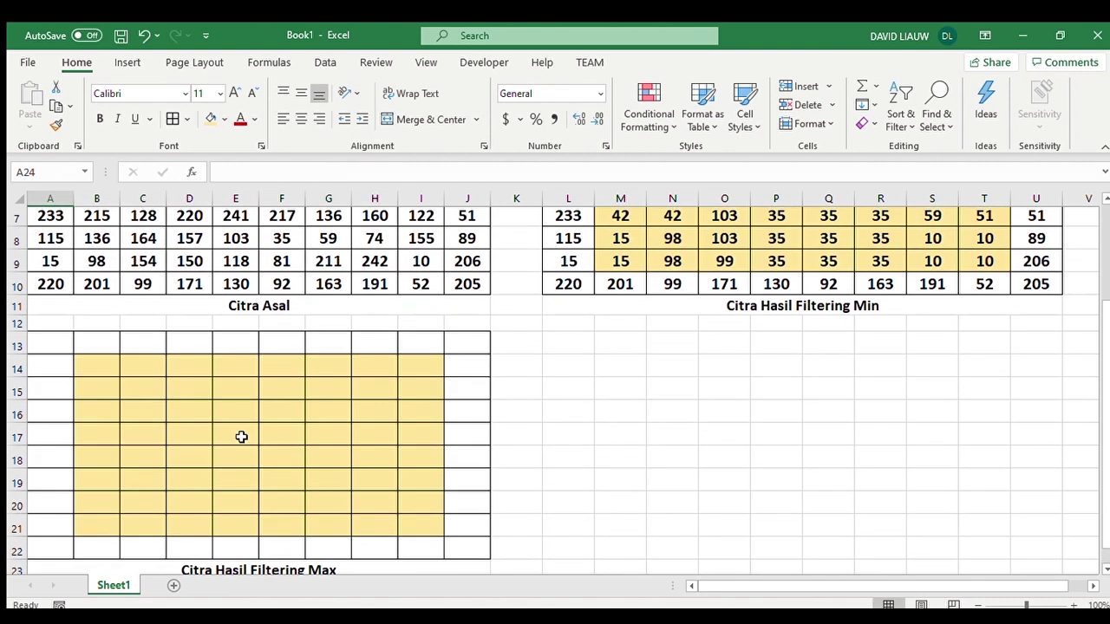
click(54, 347)
text(=)
scroll(63, 308, up, 2)
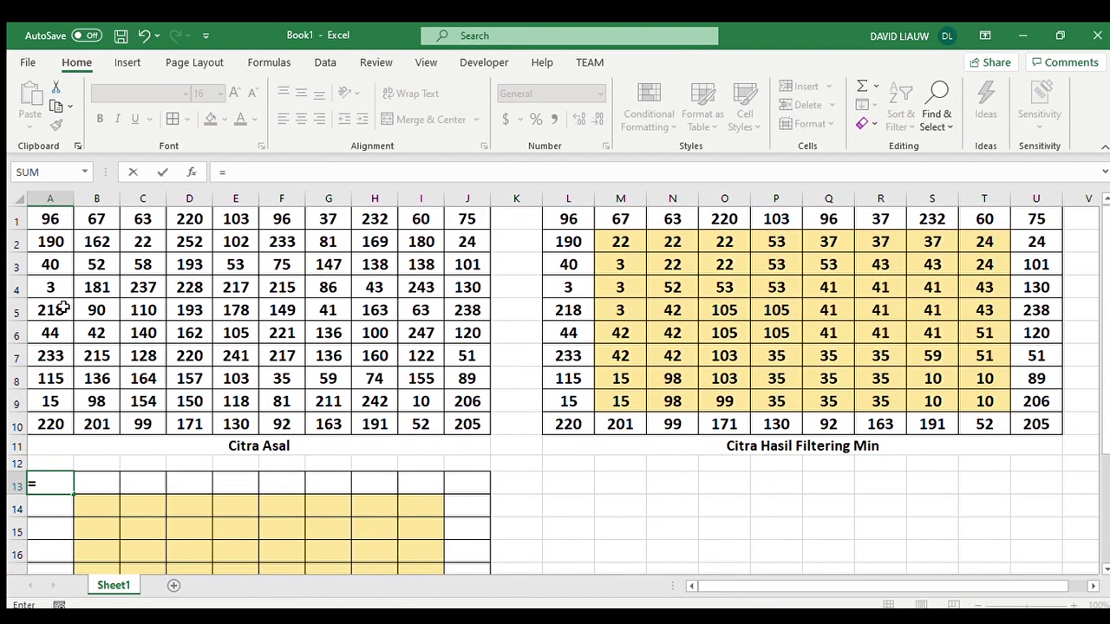
click(39, 220)
key(ctrl+Return)
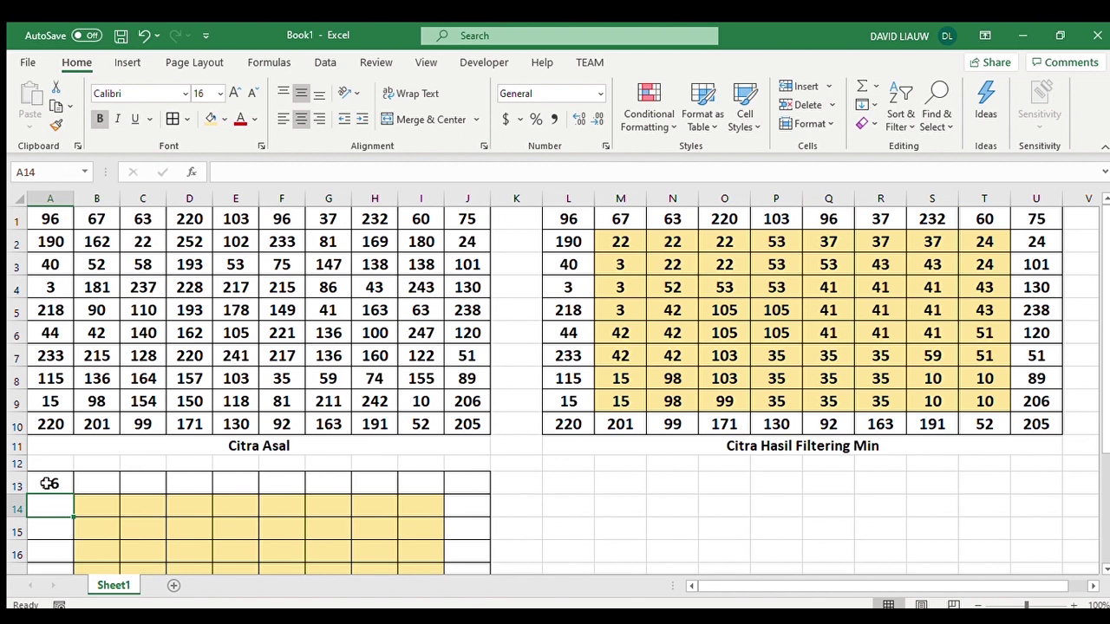
- Copy the A13 reference formula around the Max grid's border: row 13, columns A and J, and row 22
drag(74, 495, 472, 546)
click(468, 483)
drag(468, 606, 491, 530)
click(67, 320)
drag(74, 335, 431, 537)
click(62, 532)
- Enter the formula =MAX(A1:C3) in cell B14 of the Max grid
scroll(531, 516, up, 1)
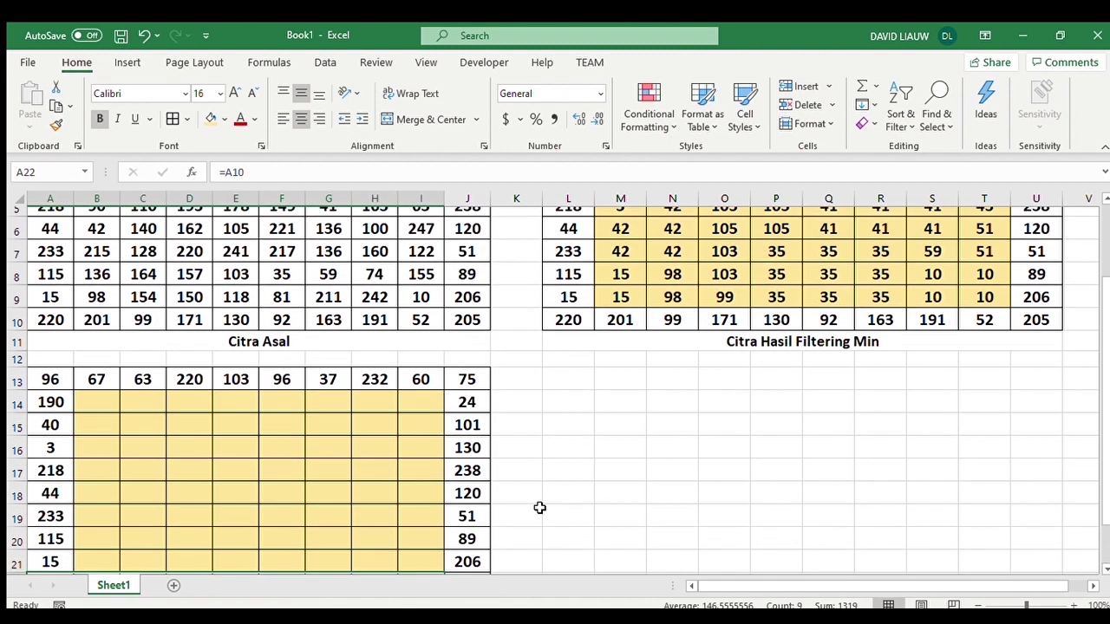
click(96, 406)
text(=max()
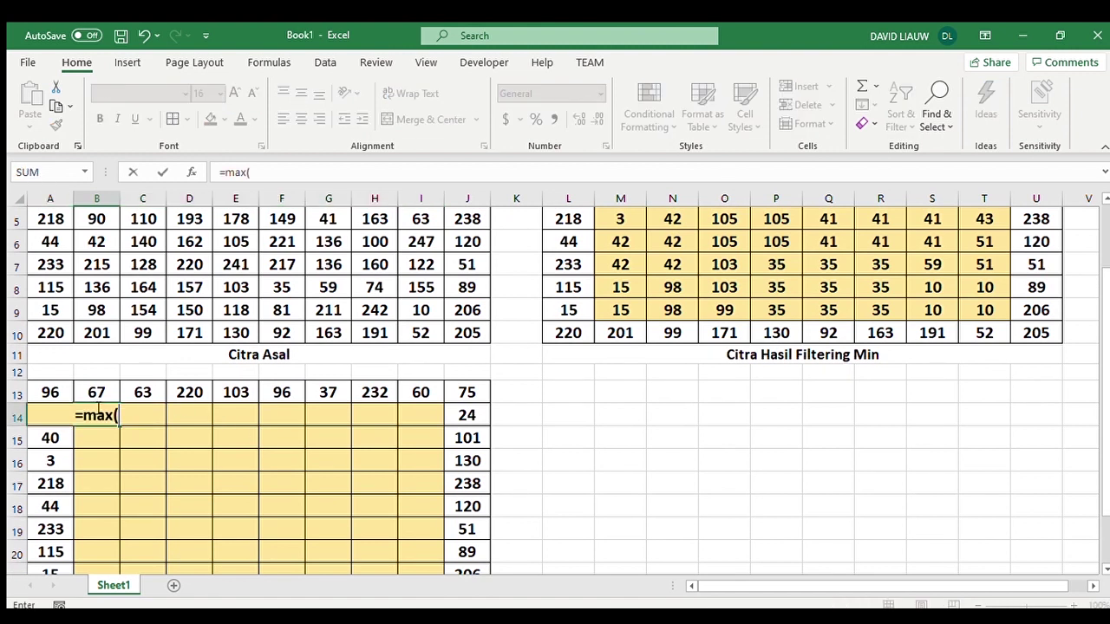
scroll(128, 325, up, 2)
drag(57, 217, 147, 266)
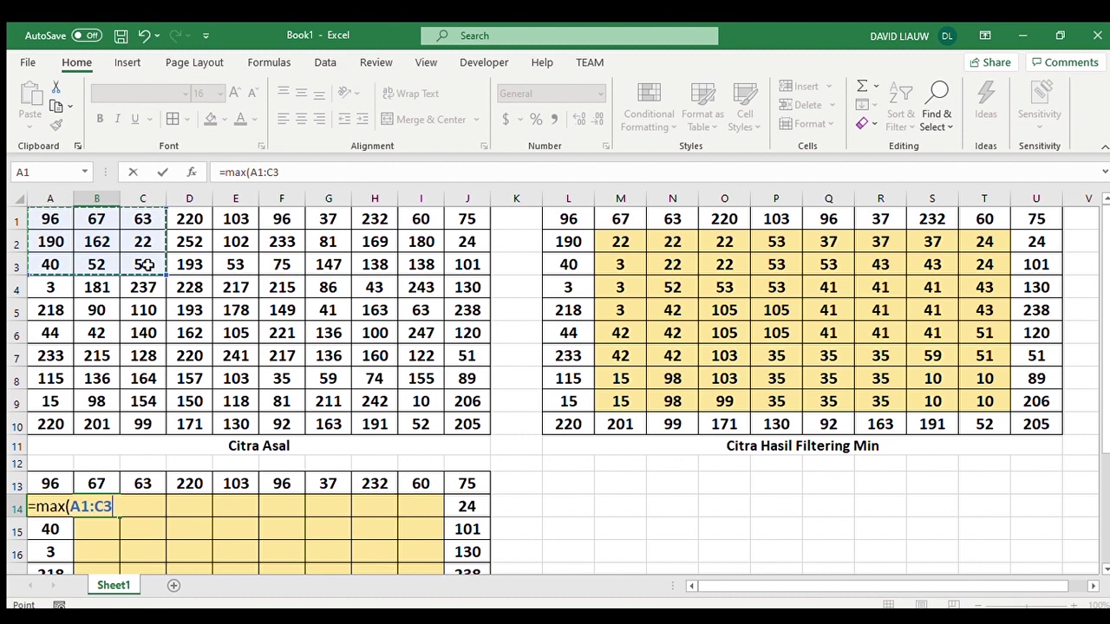
text())
key(Return)
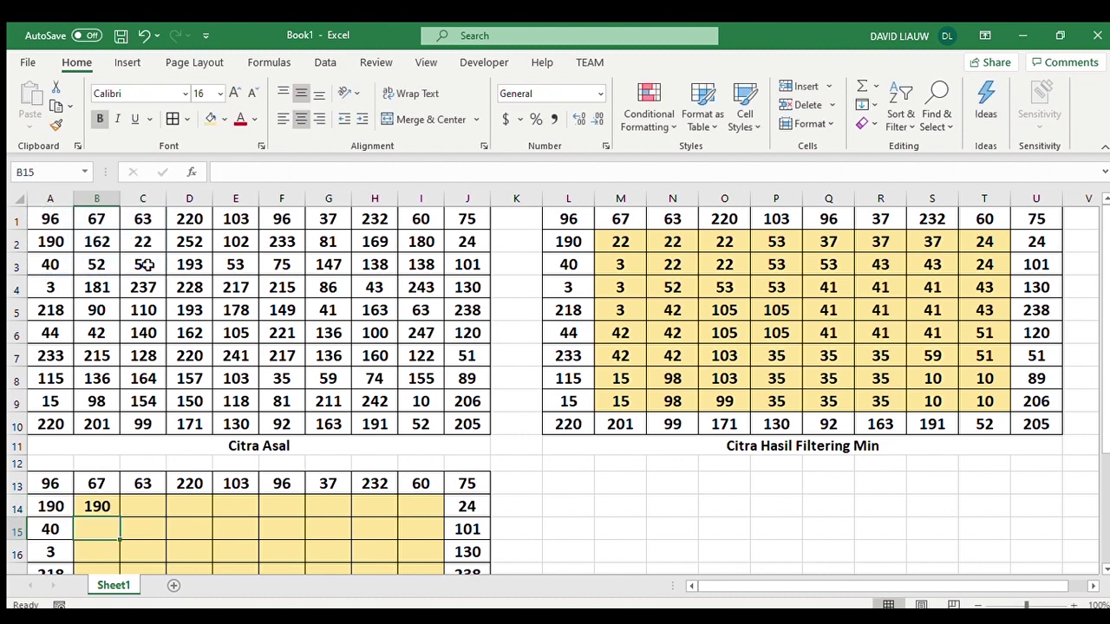
- Copy the MAX formula from B14 across the whole shaded area B14:I21
click(106, 503)
drag(119, 519, 446, 498)
scroll(442, 520, down, 2)
scroll(447, 520, down, 3)
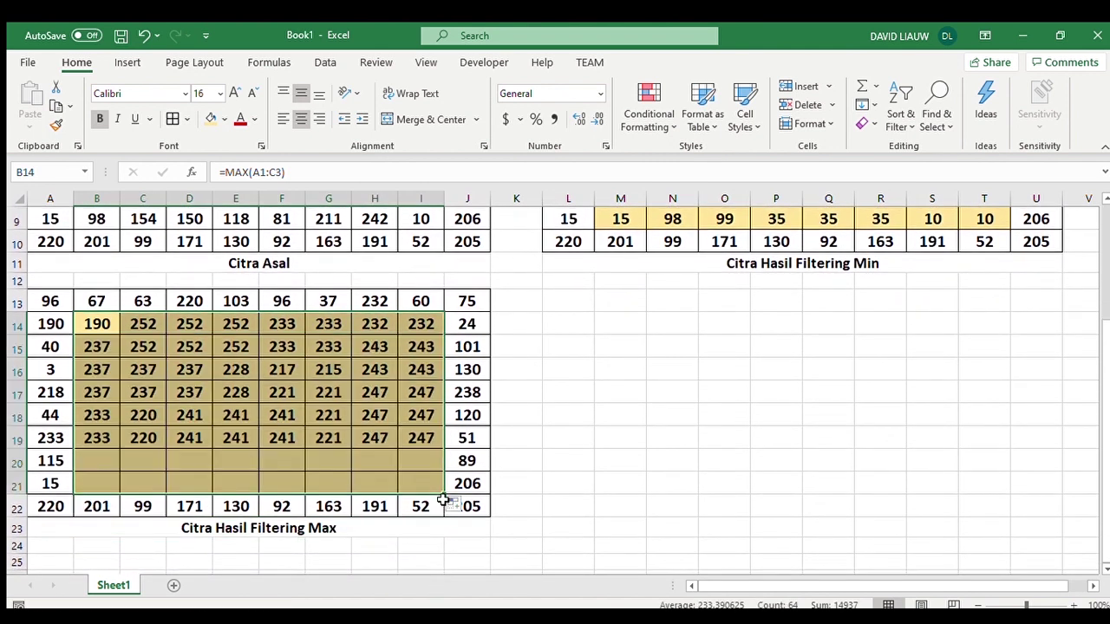
click(601, 481)
- Copy the Max grid with its caption, A13:J23, to a new block starting at cell L13
drag(57, 300, 469, 527)
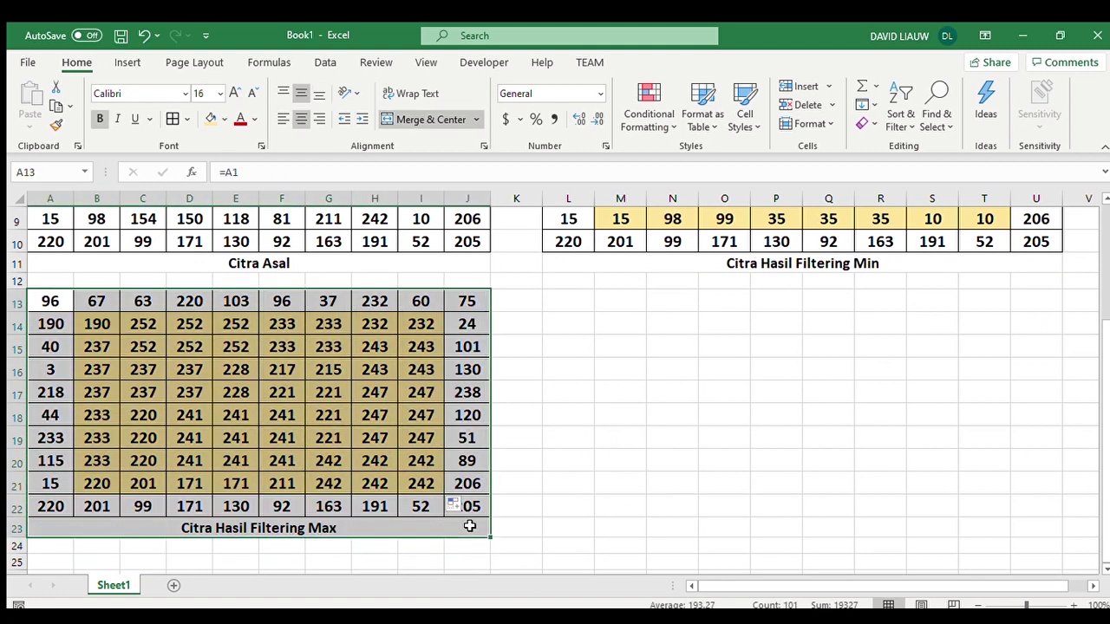
key(ctrl+c)
click(572, 301)
key(ctrl+v)
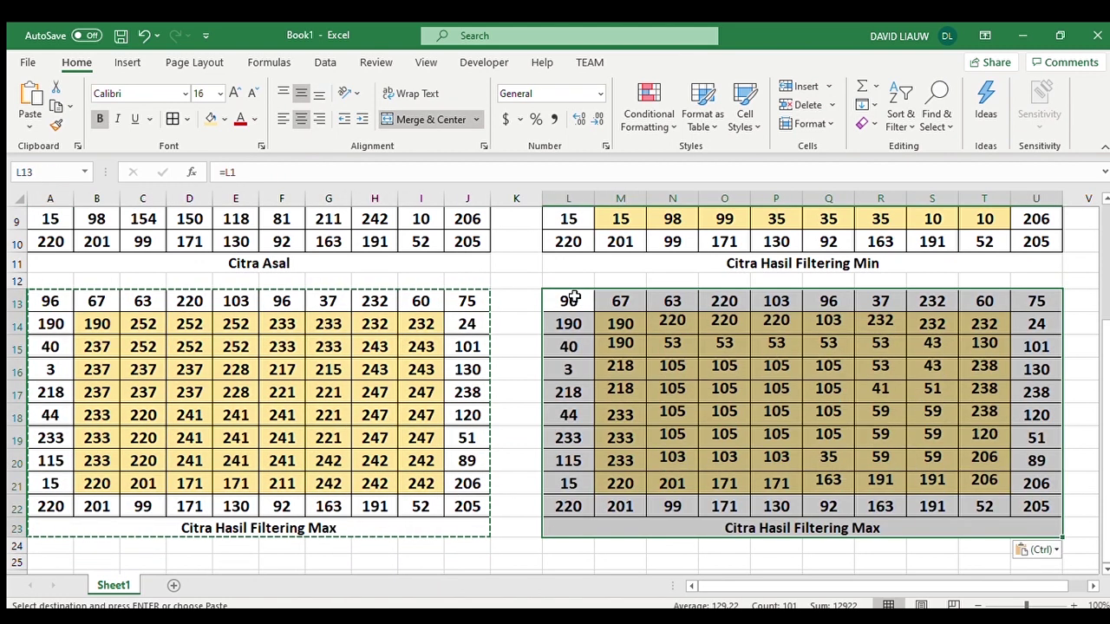
- Clear the formulas from the shaded area M14:T21 of the pasted grid, keeping its border values
click(691, 369)
drag(625, 322, 961, 488)
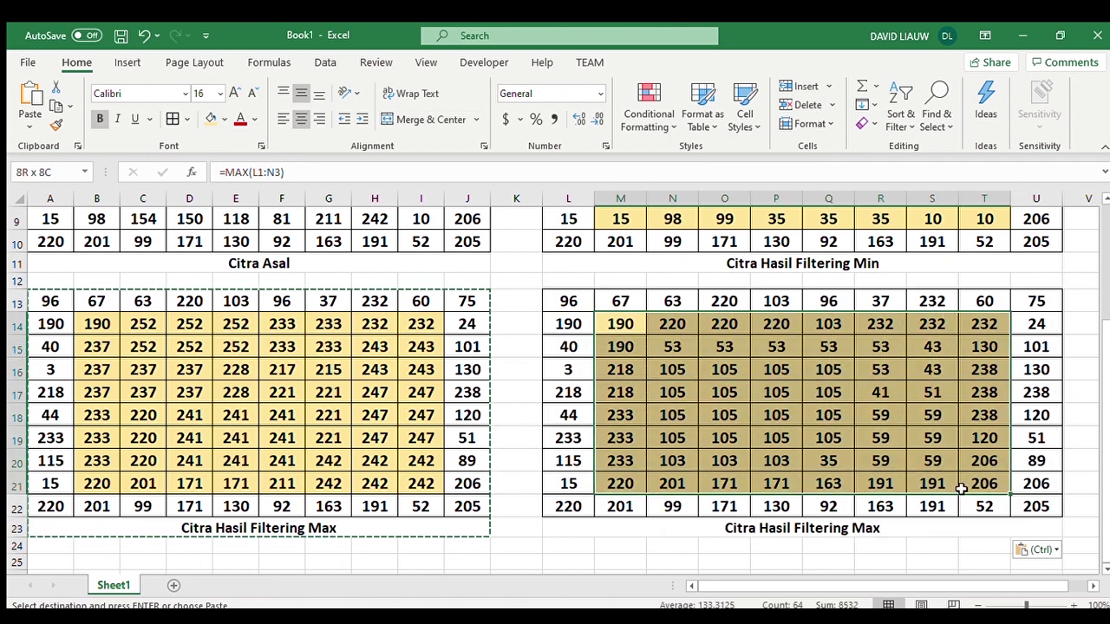
key(Delete)
- Change the caption in L23 to "Citra Hasil Filtering Median"
click(939, 525)
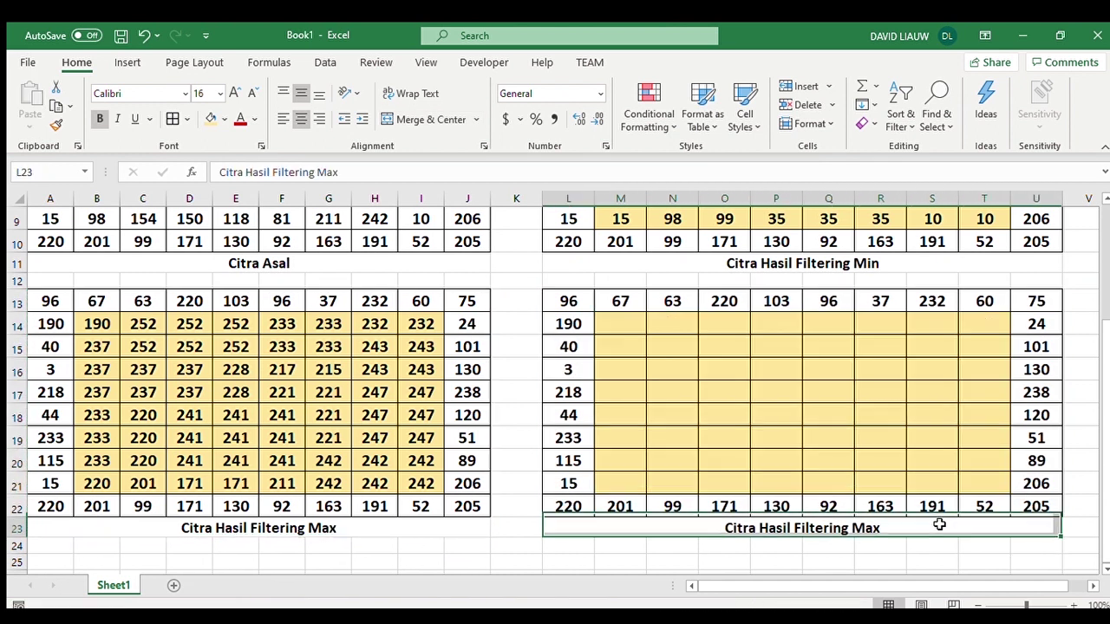
double_click(939, 526)
key(BackSpace)
key(BackSpace)
text(edian)
key(Return)
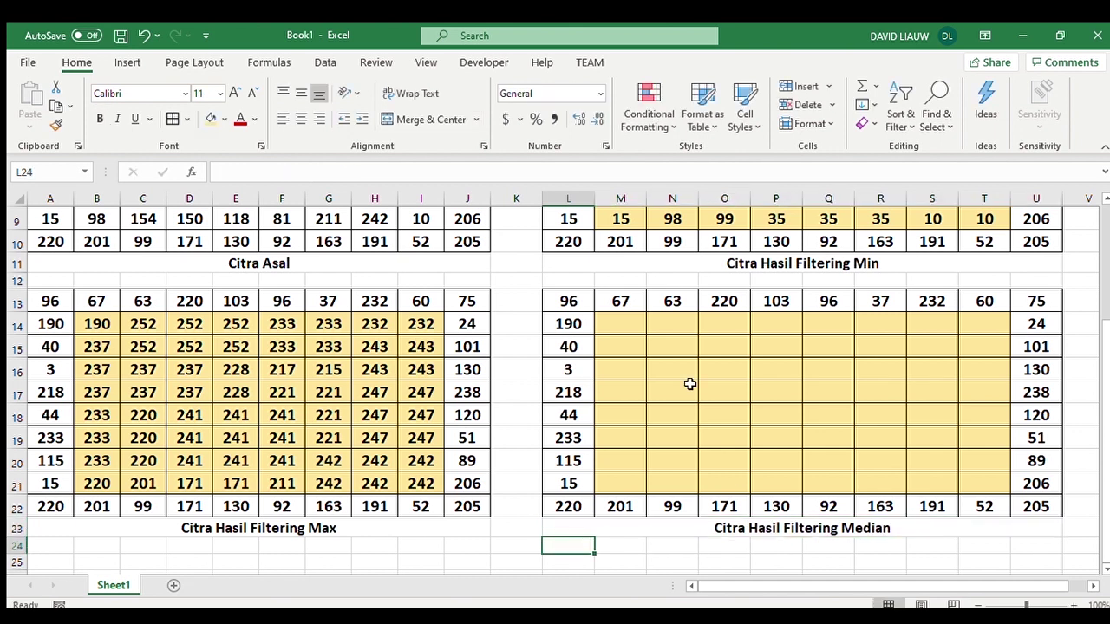
- Enter the formula =MEDIAN(A1:C3) in cell M14 of the Median grid
click(632, 320)
text(=medi)
key(Tab)
scroll(646, 367, up, 3)
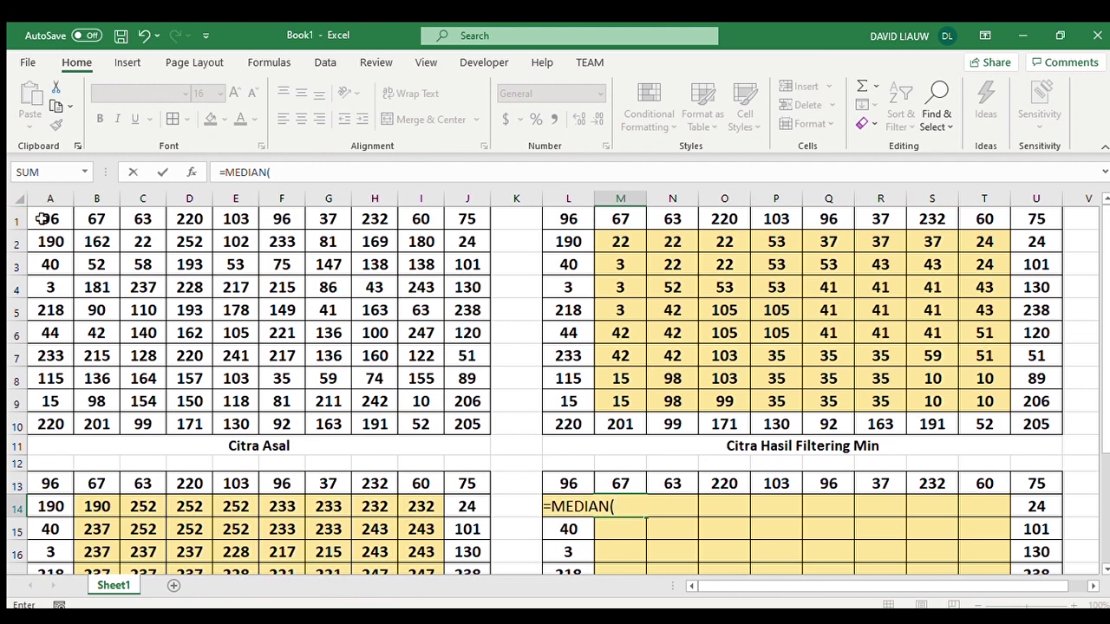
drag(45, 219, 149, 263)
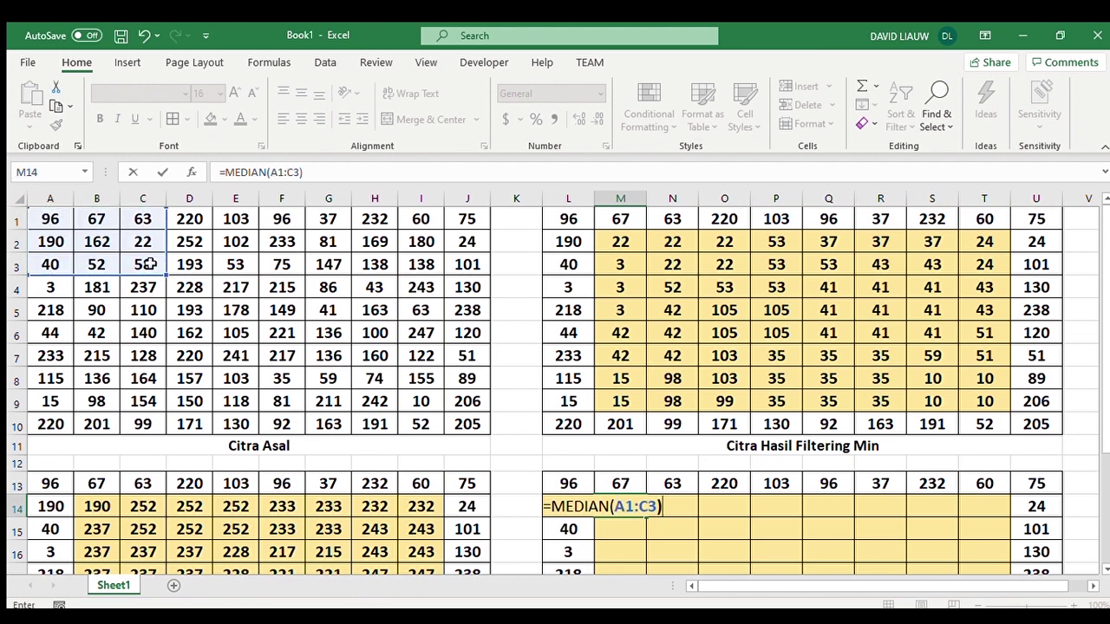
key(Return)
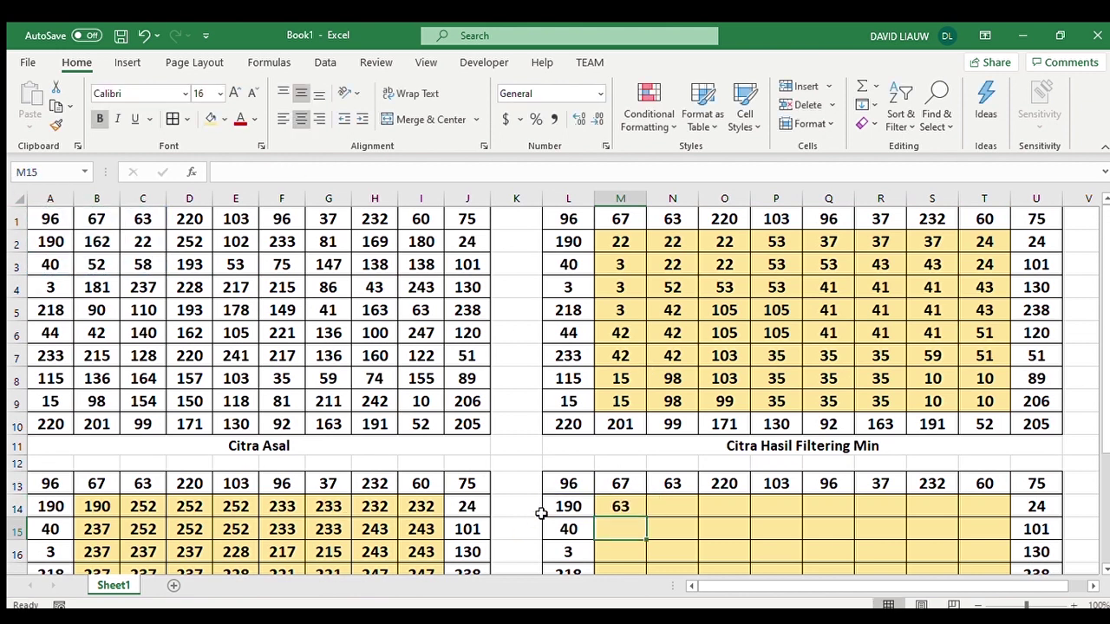
- Copy the MEDIAN formula from M14 across the whole shaded area M14:T21
click(631, 512)
drag(647, 518, 997, 520)
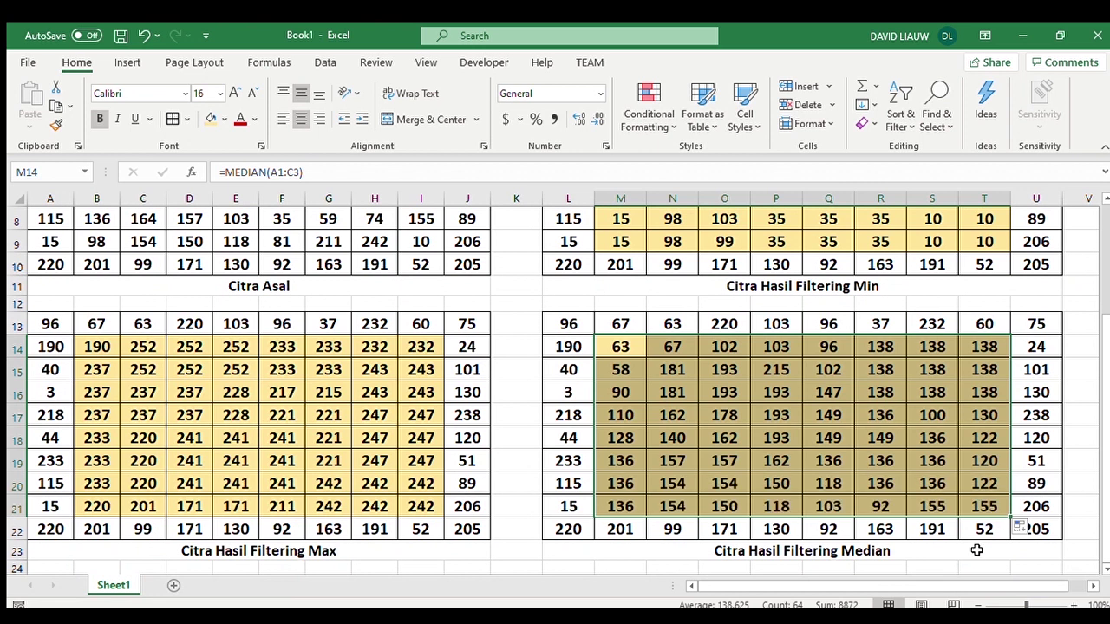
click(977, 551)
scroll(971, 555, up, 3)
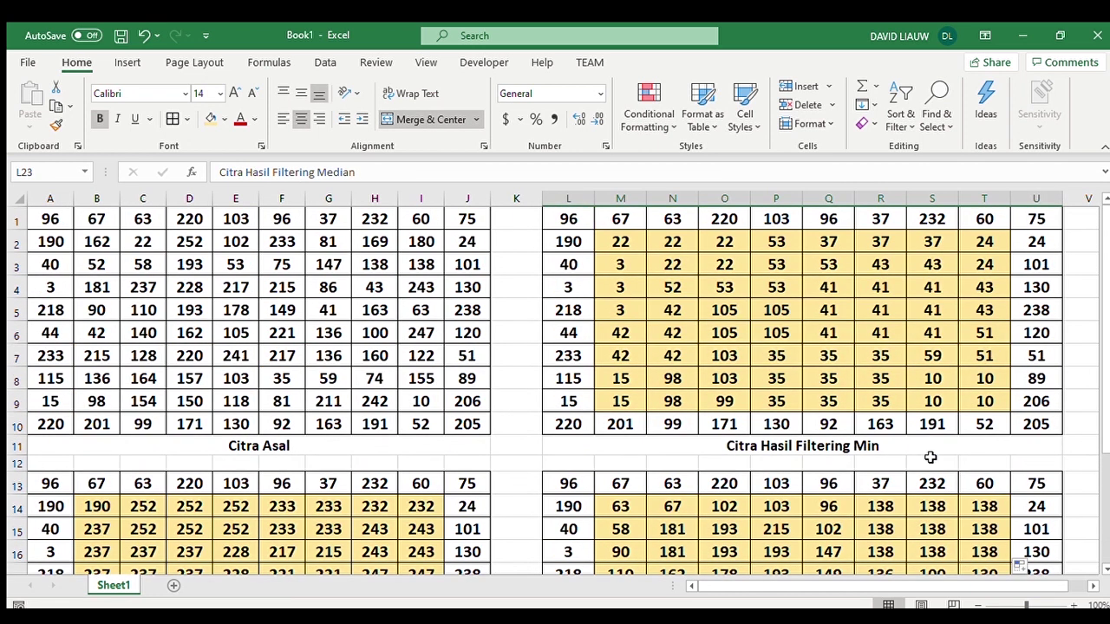
scroll(746, 408, down, 4)
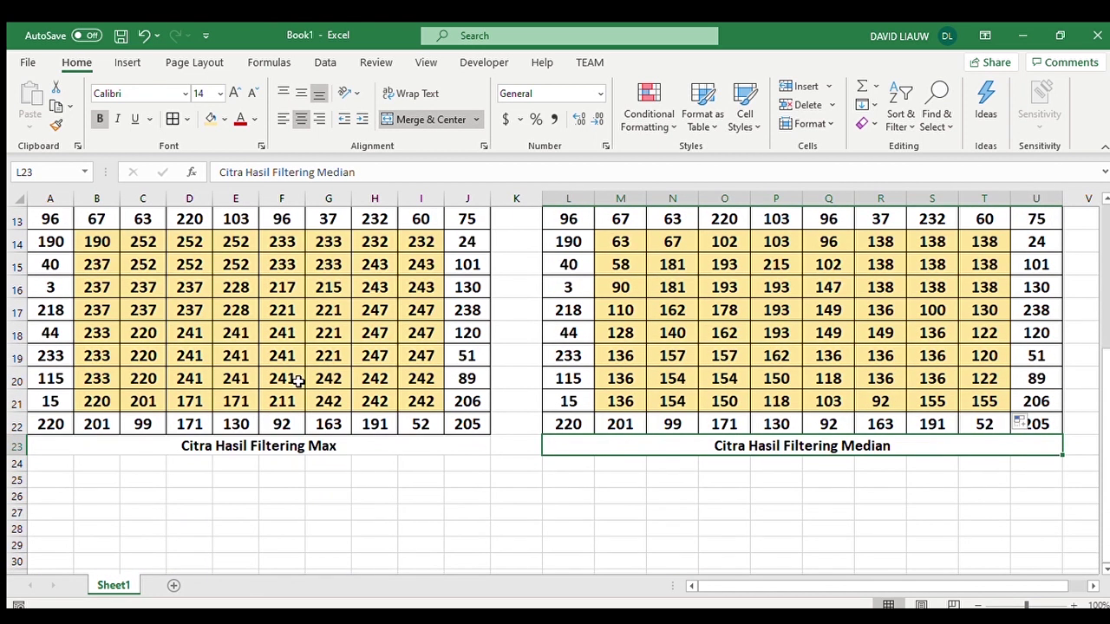
click(882, 463)
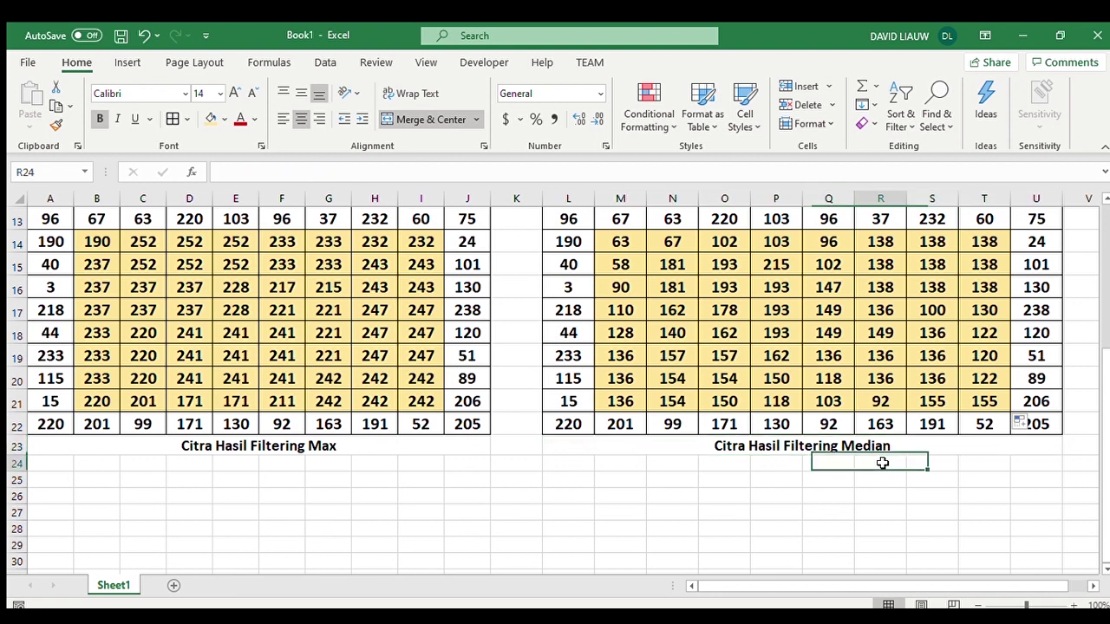
scroll(889, 490, up, 4)
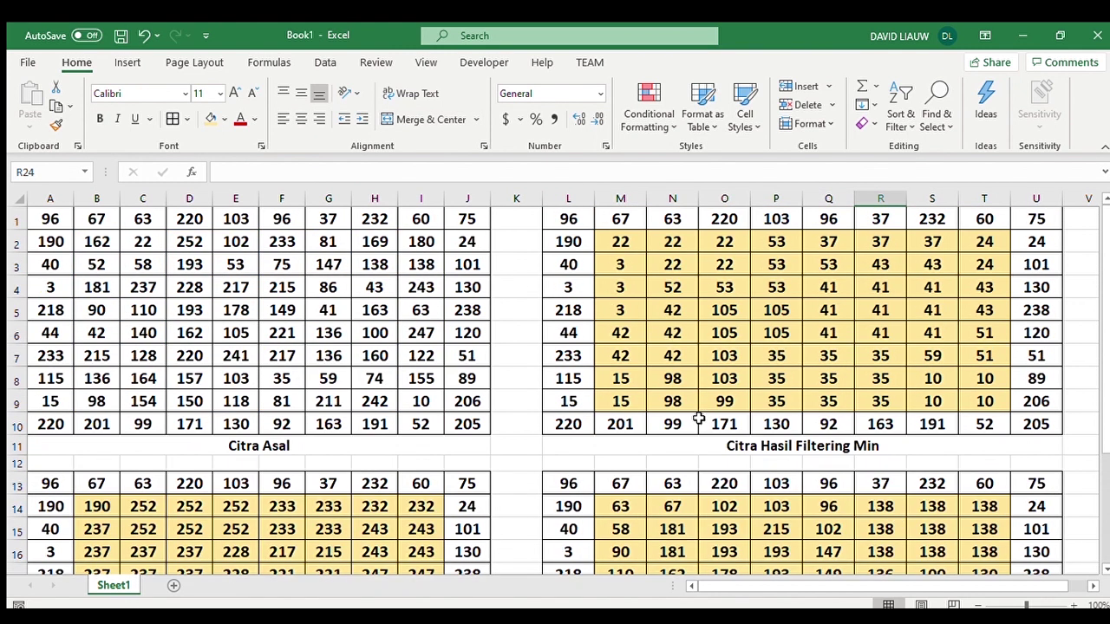